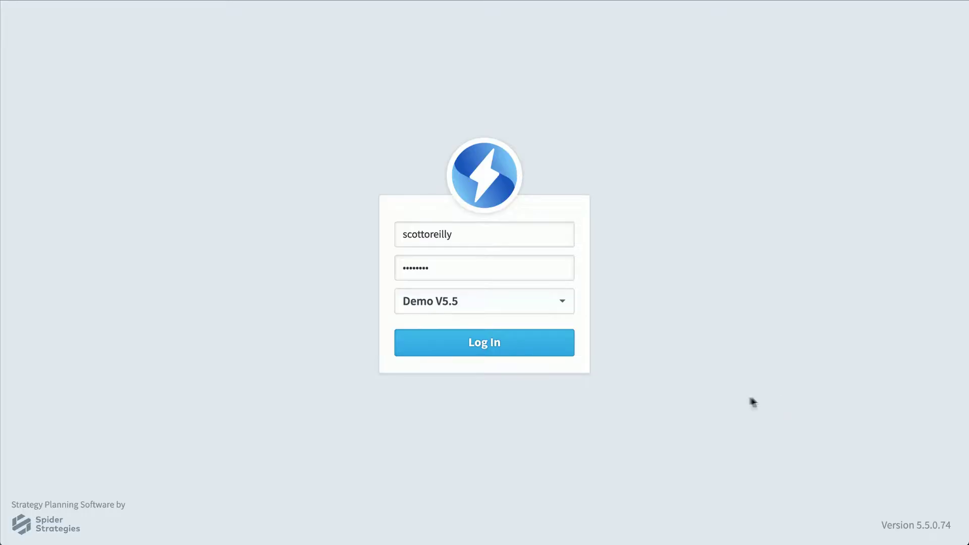
# - Log in to the demo account with the Demo V5.5 database selected
pyautogui.click(553, 347)
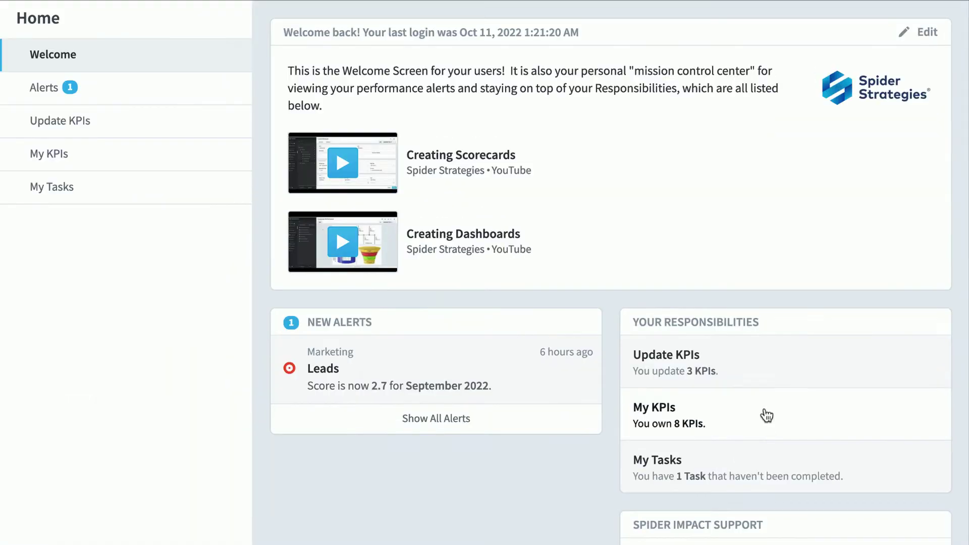
# - Open My KPIs and filter it to the three red KPIs, including Product Revenue and Training Revenue
pyautogui.click(765, 415)
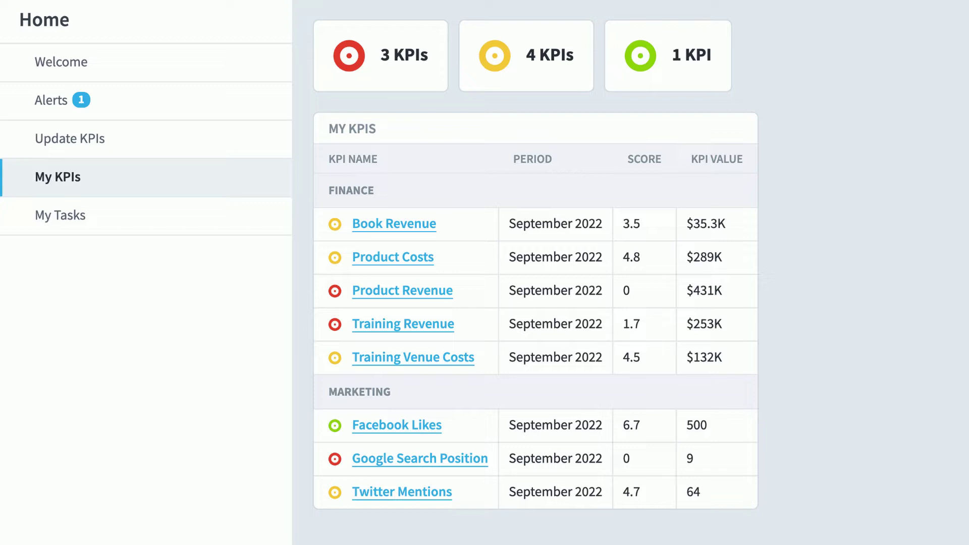
pyautogui.click(429, 52)
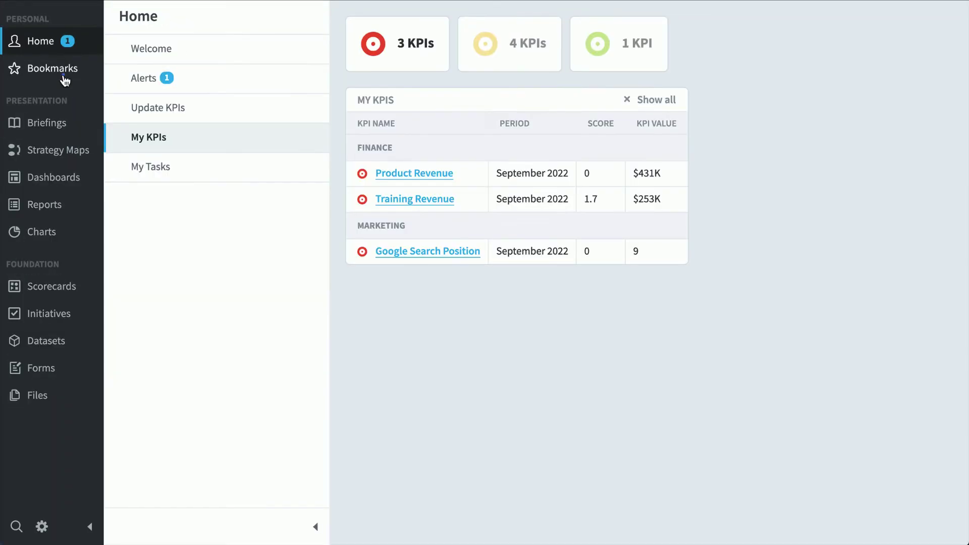
# - From Bookmarks, view the Sales Pipeline dashboard, then the Sales vs. Expenses dashboard
pyautogui.click(237, 272)
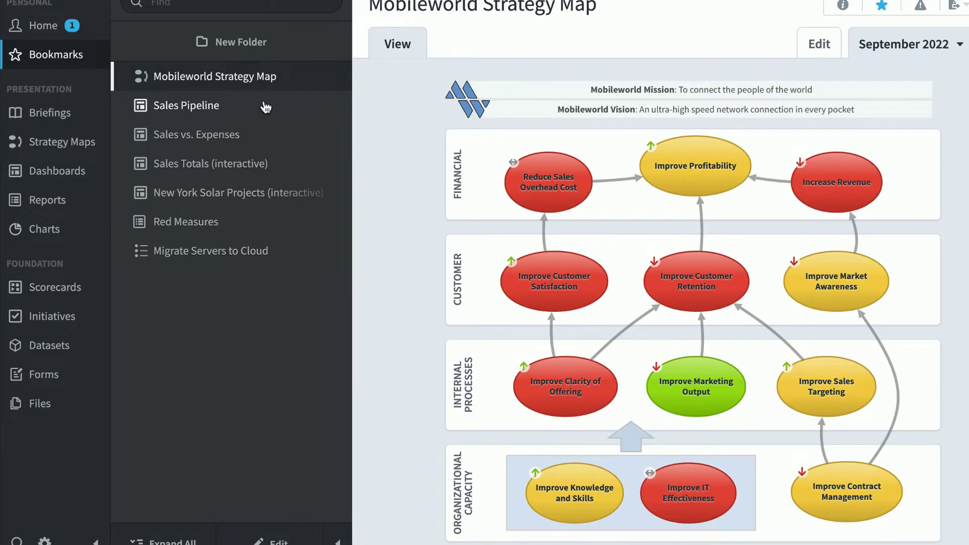
pyautogui.click(260, 75)
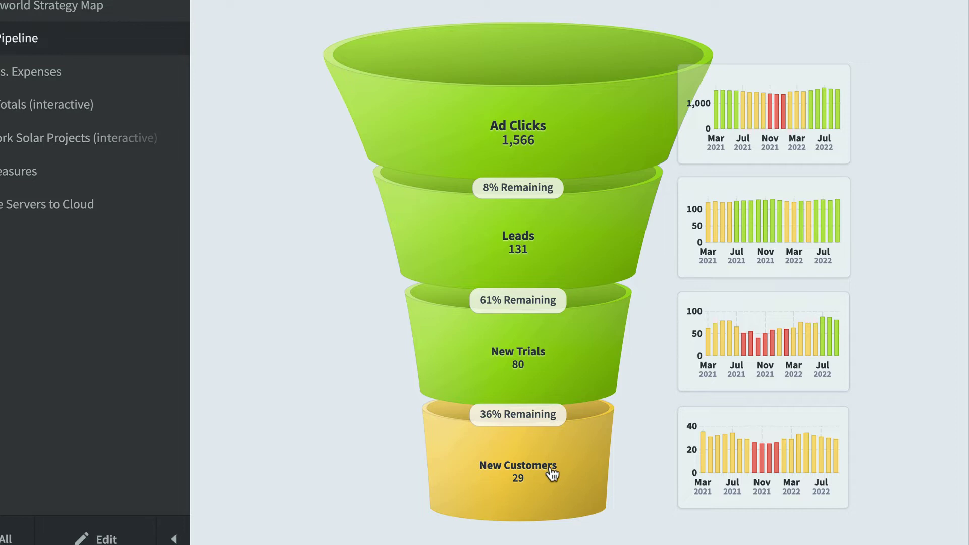
pyautogui.moveTo(750, 461)
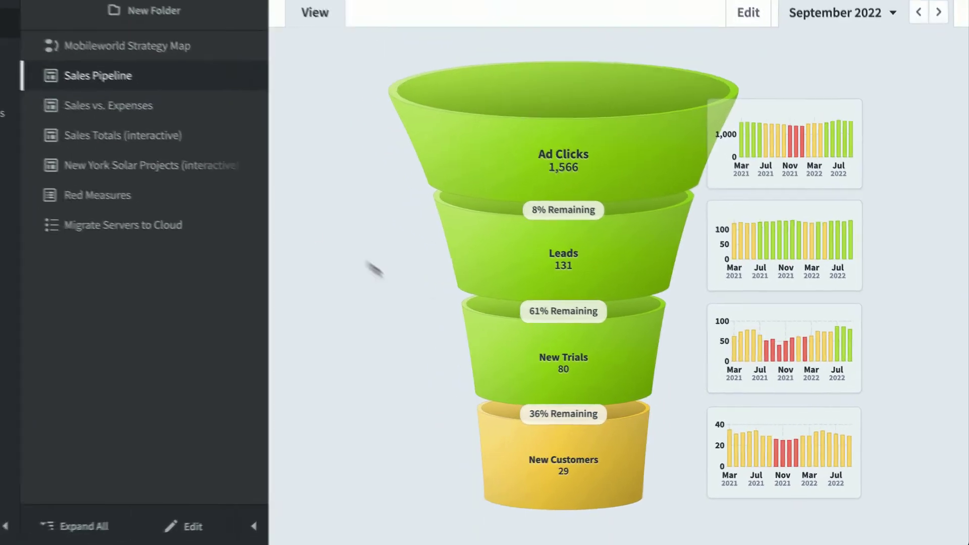
pyautogui.click(181, 110)
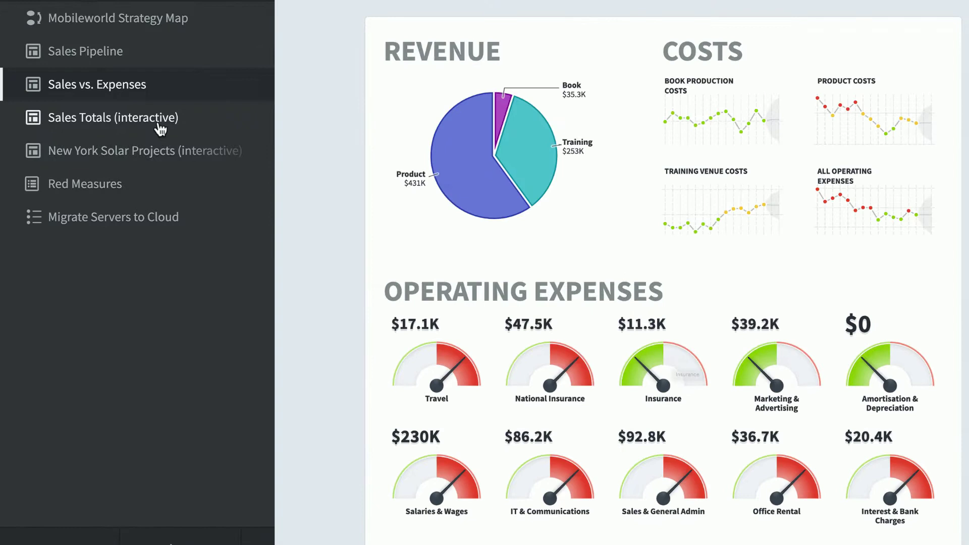
# - Drill Sales Totals (interactive) into North America and filter it to one sales employee
pyautogui.click(159, 123)
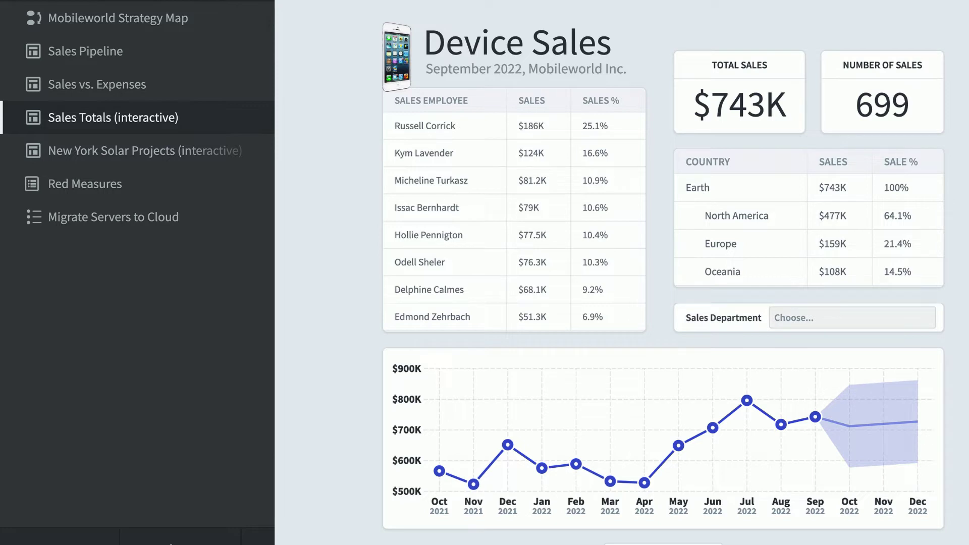
pyautogui.click(756, 220)
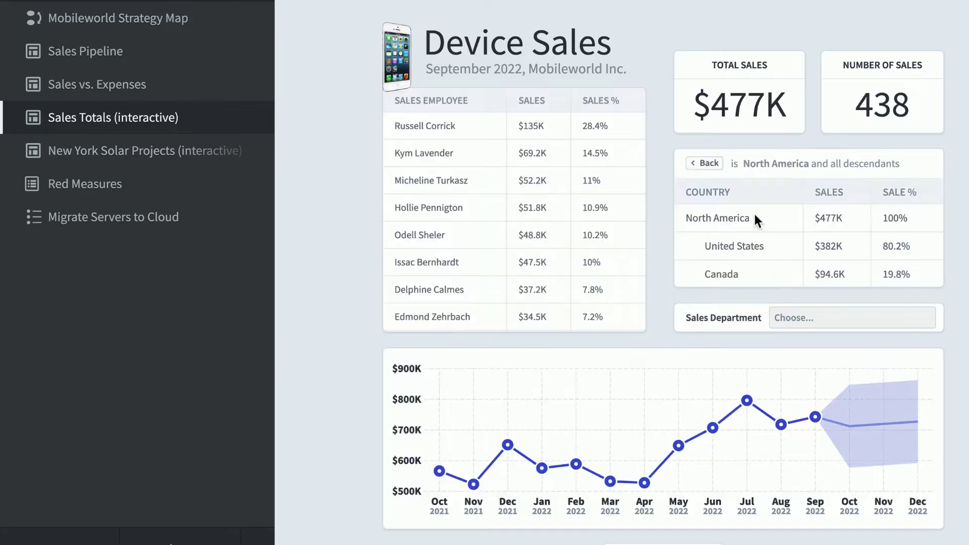
pyautogui.click(425, 180)
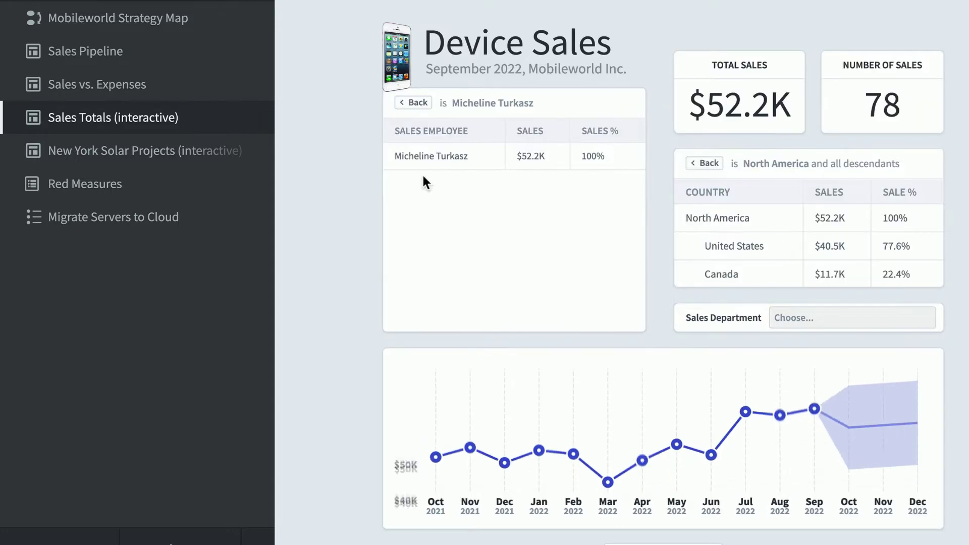
# - Filter the New York Solar Projects map to National Grid, then view the Red Measures report
pyautogui.click(227, 154)
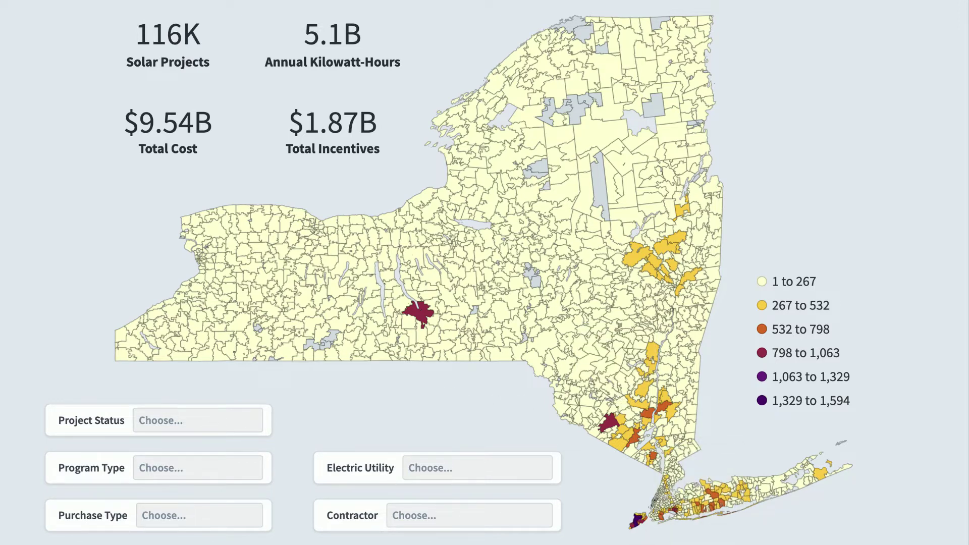
pyautogui.click(479, 472)
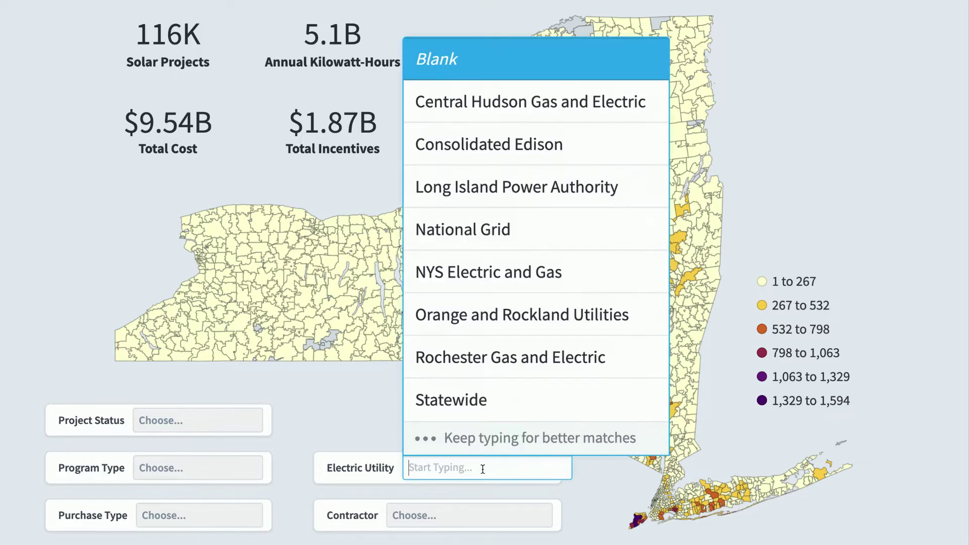
pyautogui.click(577, 245)
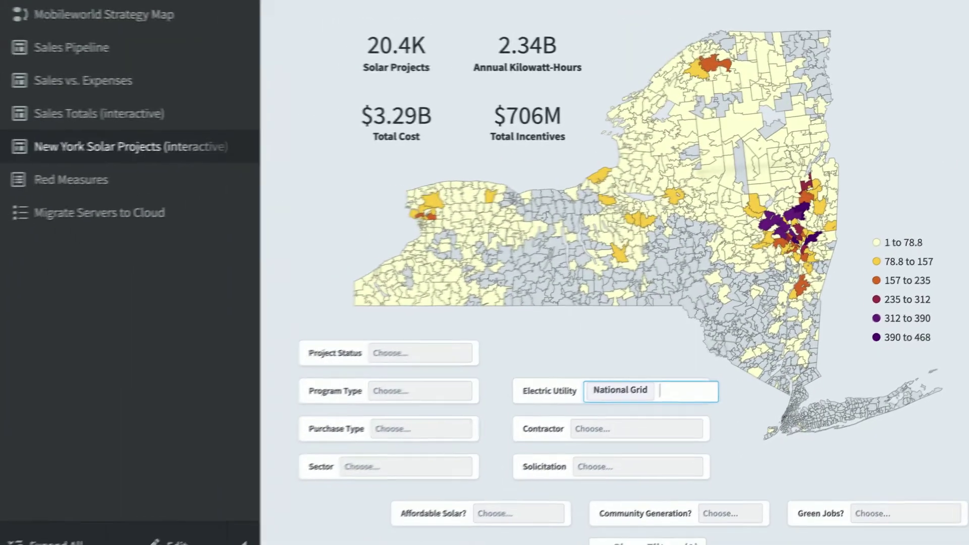
pyautogui.click(119, 180)
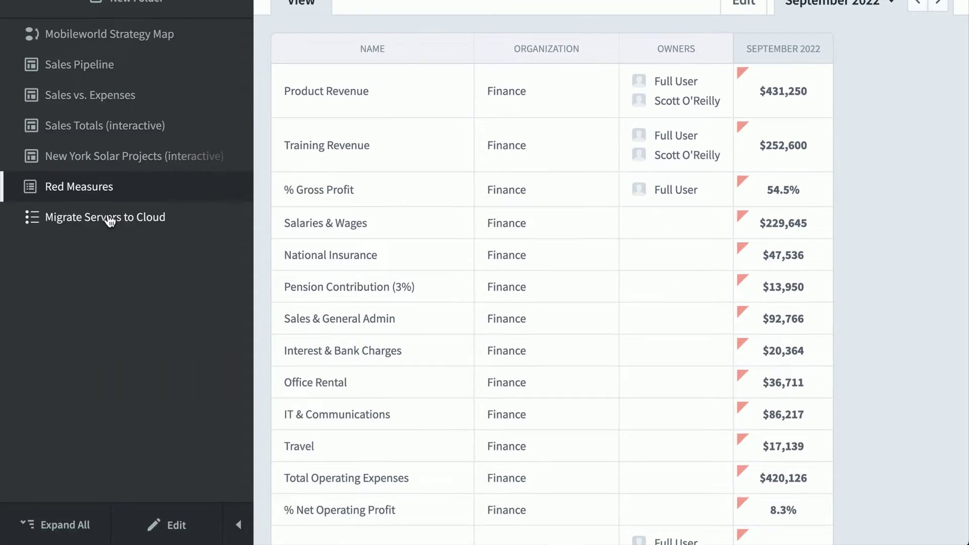
# - Open the Migrate Servers to Cloud initiative and scroll down to its chart and related items
pyautogui.click(108, 220)
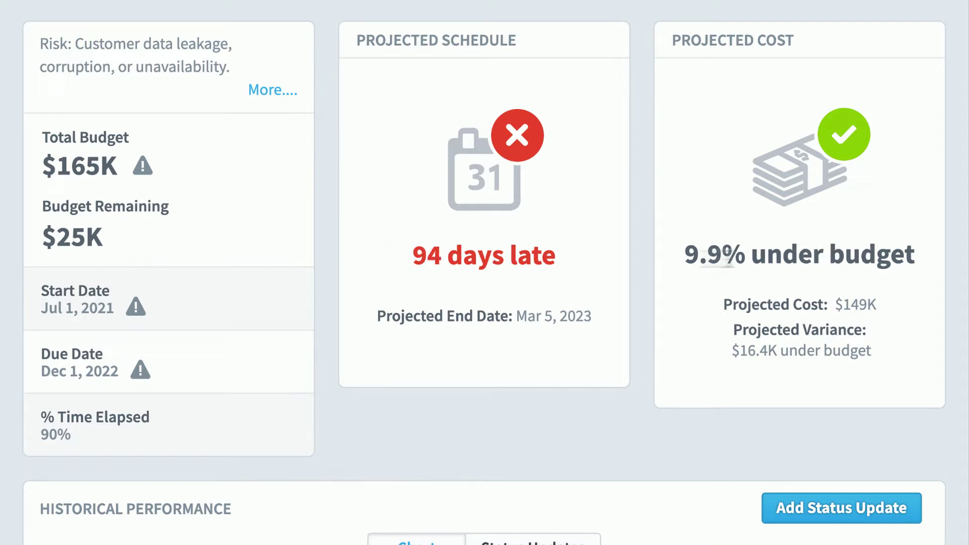
pyautogui.scroll(-1, 138, 339)
pyautogui.scroll(-8, 88, 343)
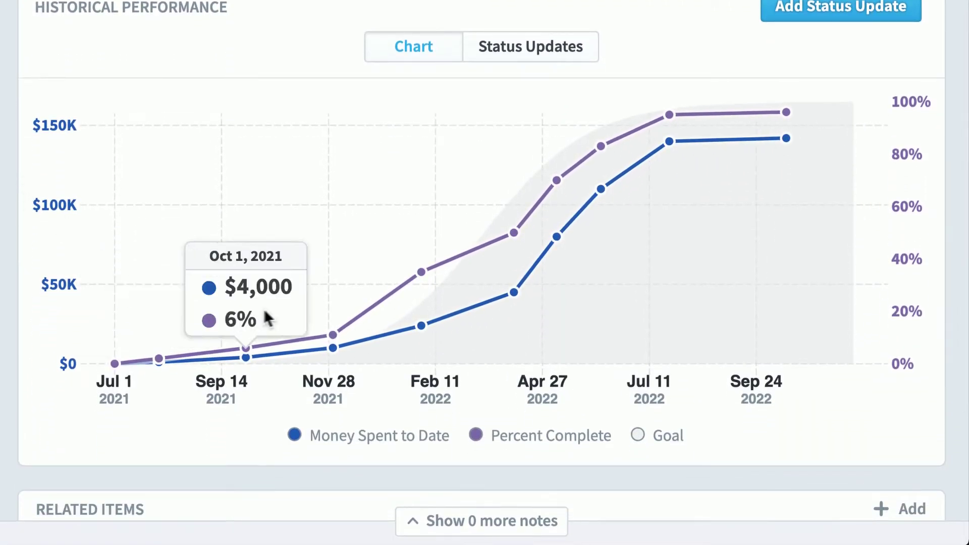
pyautogui.moveTo(410, 261)
pyautogui.moveTo(487, 242)
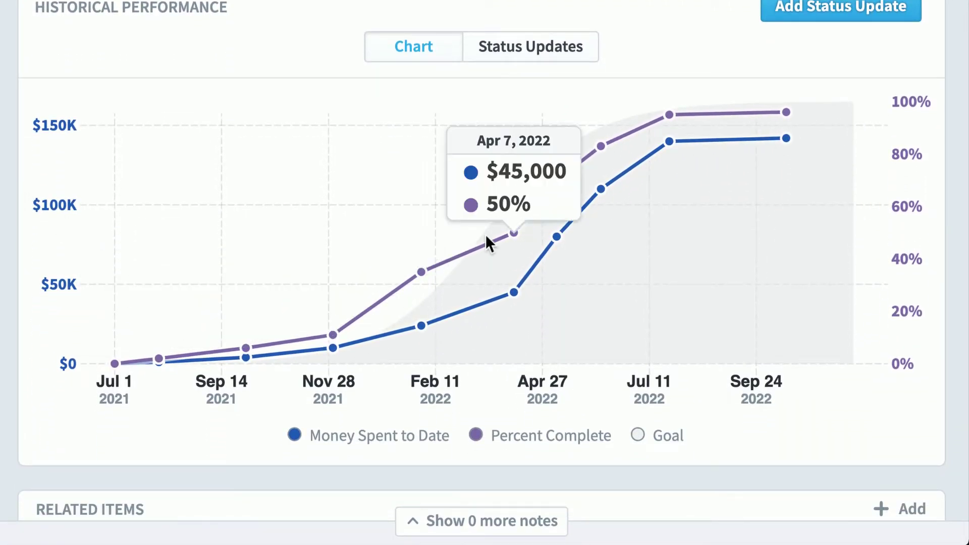
pyautogui.scroll(-3, 482, 234)
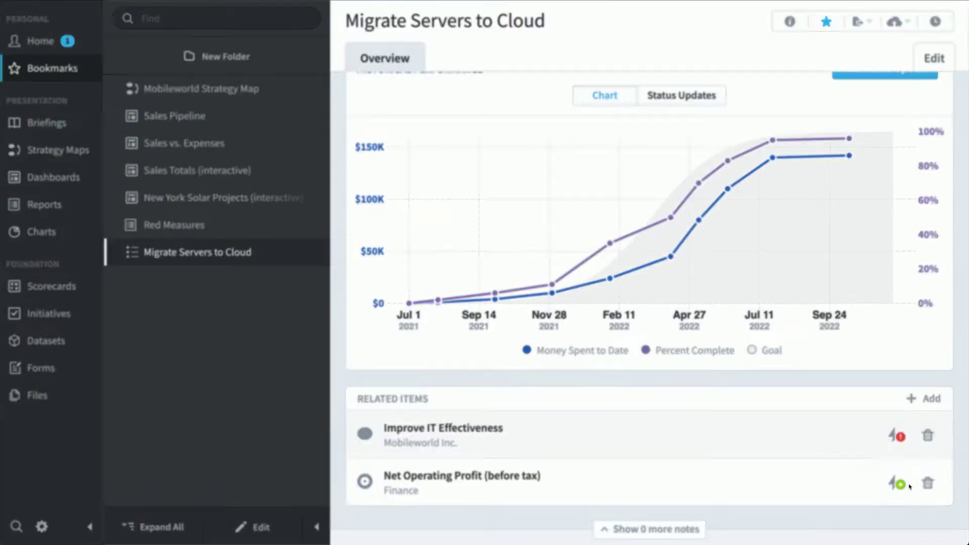
pyautogui.click(877, 458)
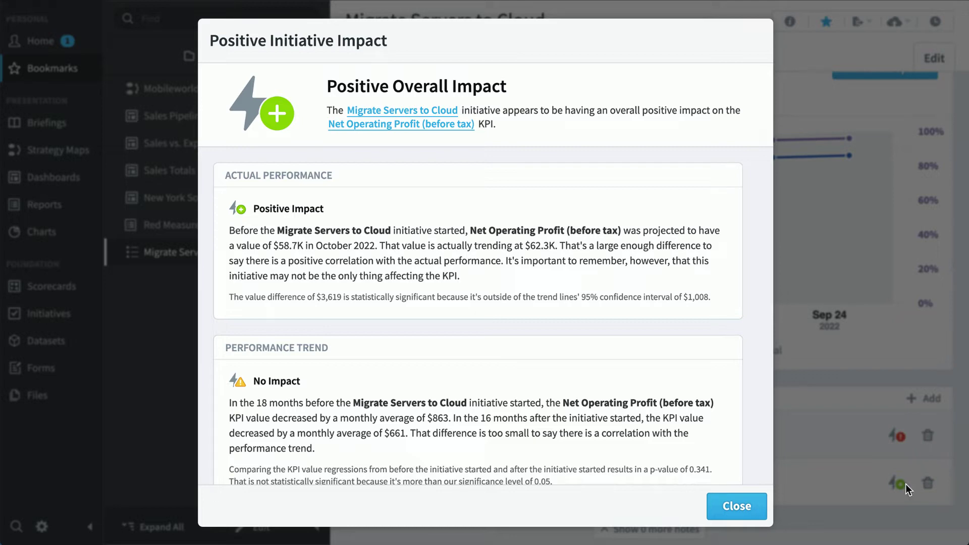
pyautogui.click(735, 506)
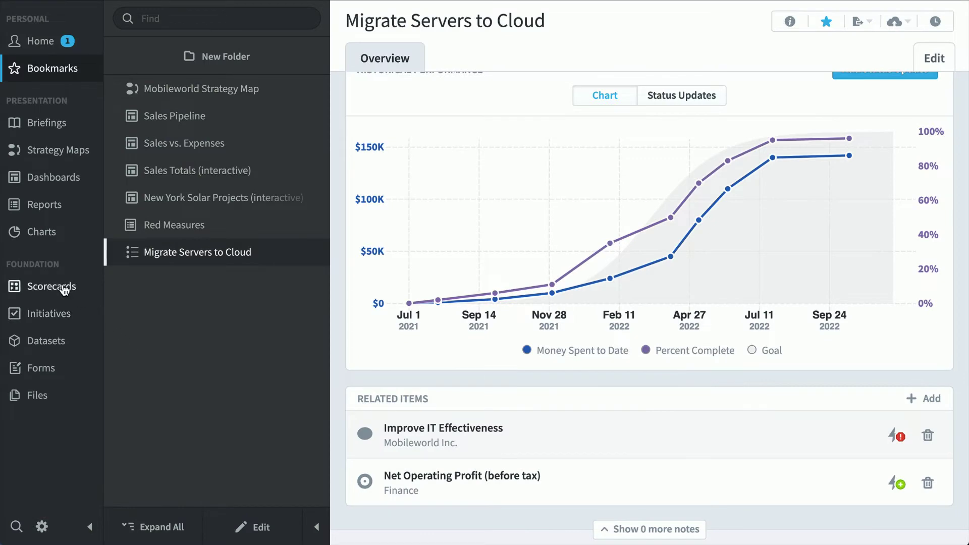
# - Drill through Mobileworld Inc. scorecards to the Campaign e-Mails Sent KPI, then view the Balanced Scorecard overview
pyautogui.click(64, 288)
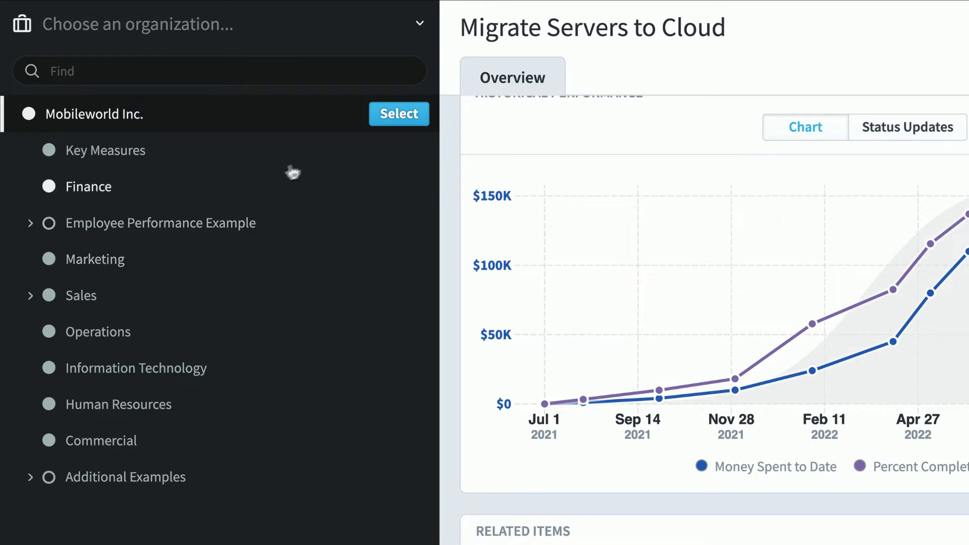
pyautogui.click(396, 115)
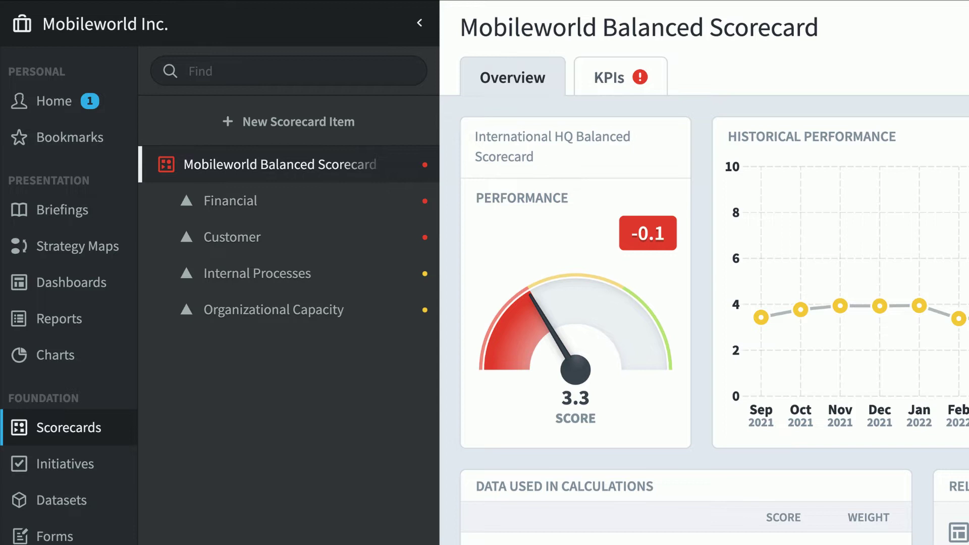
pyautogui.click(286, 277)
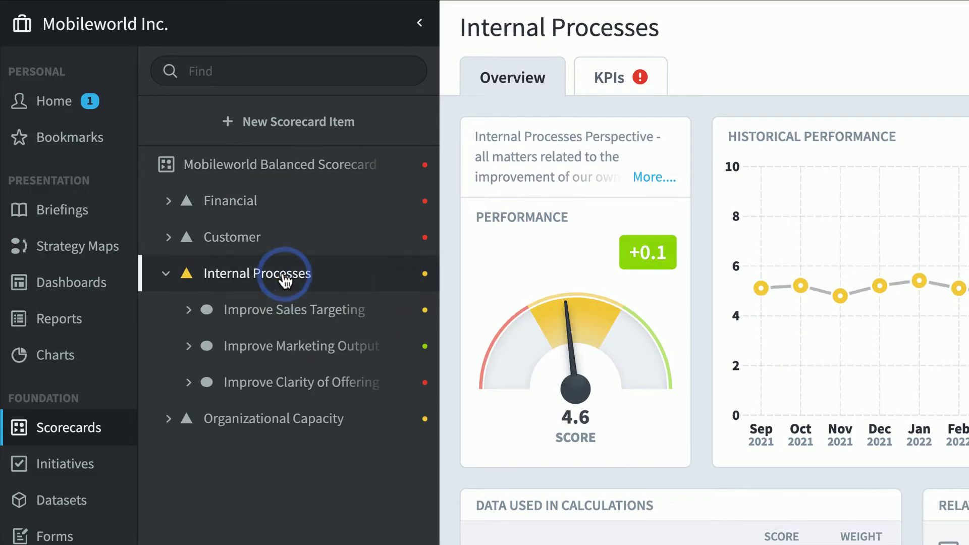
pyautogui.click(327, 347)
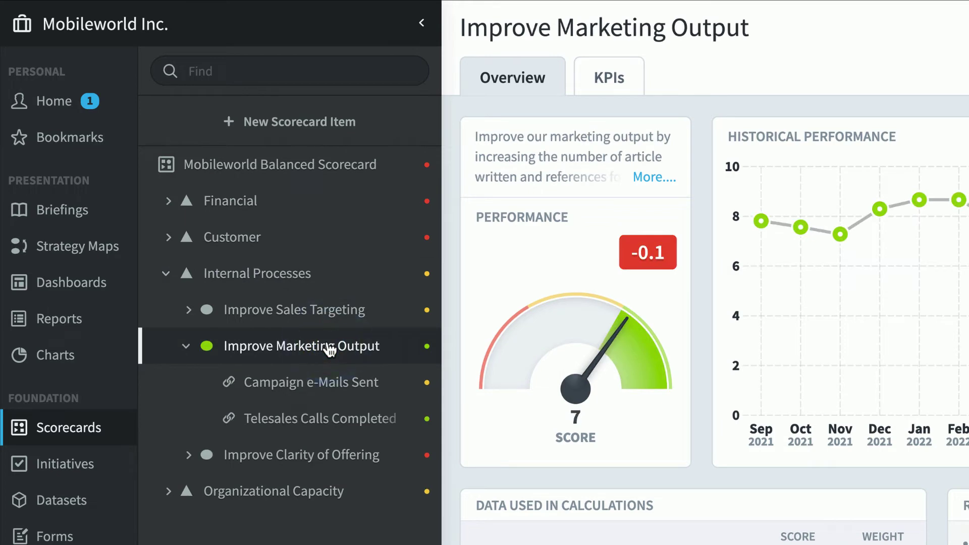
pyautogui.click(324, 388)
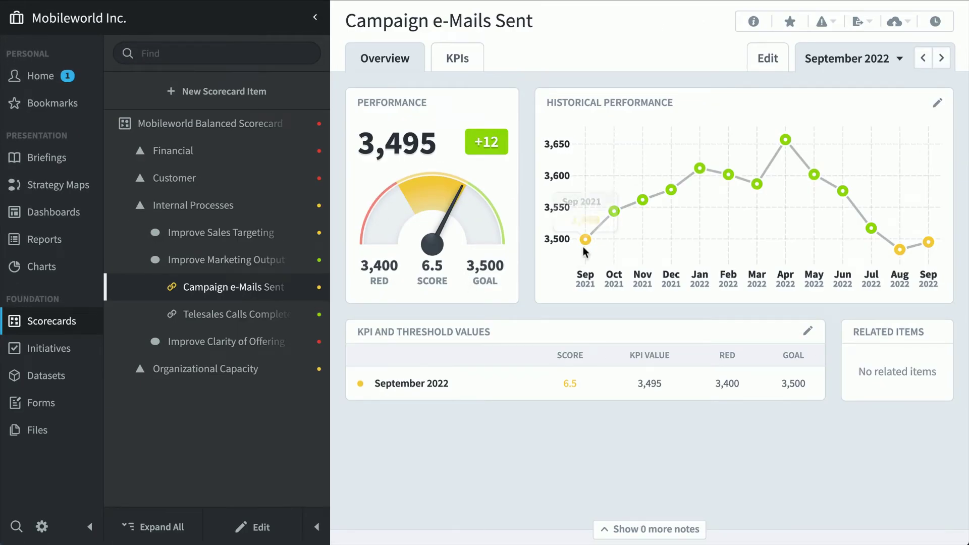
pyautogui.moveTo(695, 198)
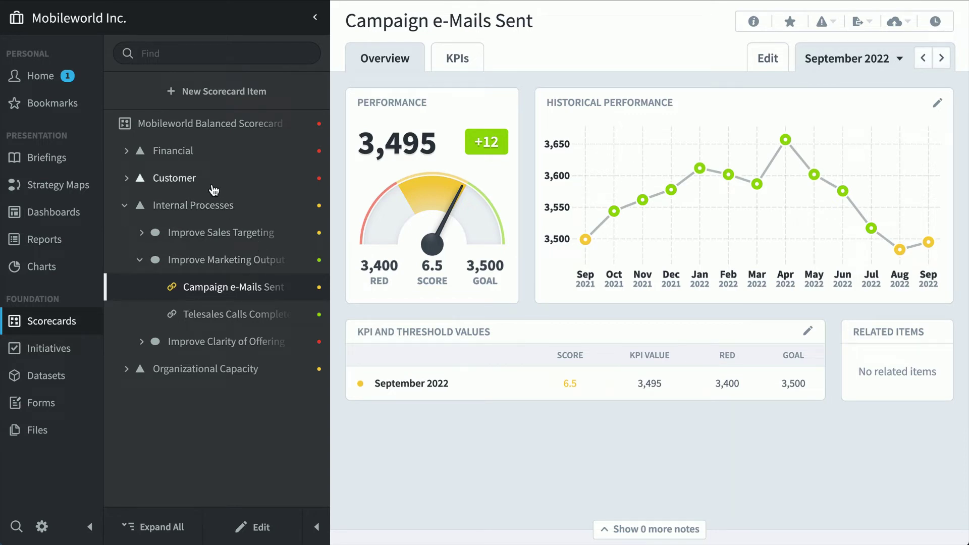
pyautogui.click(207, 129)
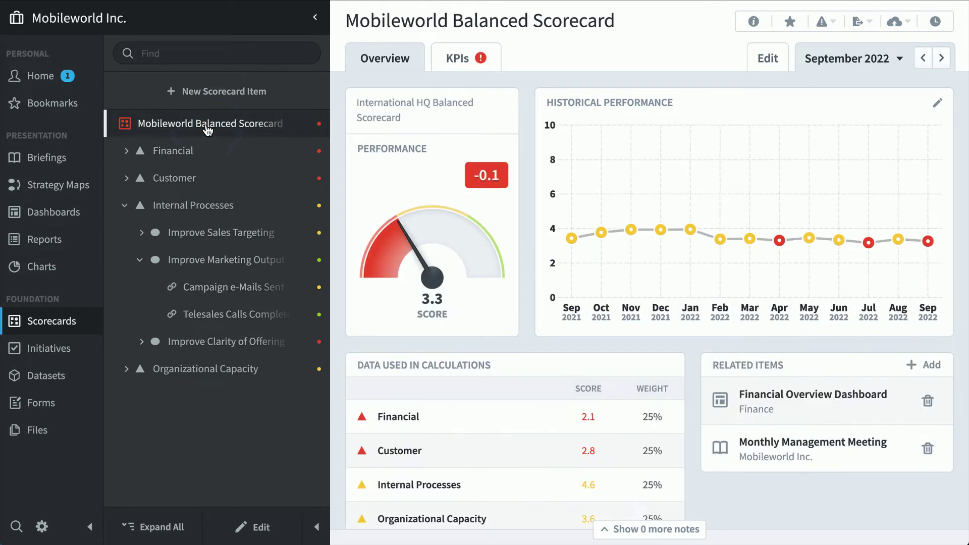
# - View the Build a SEO Capability initiative's tasks, then open the Device Sales dataset
pyautogui.click(63, 353)
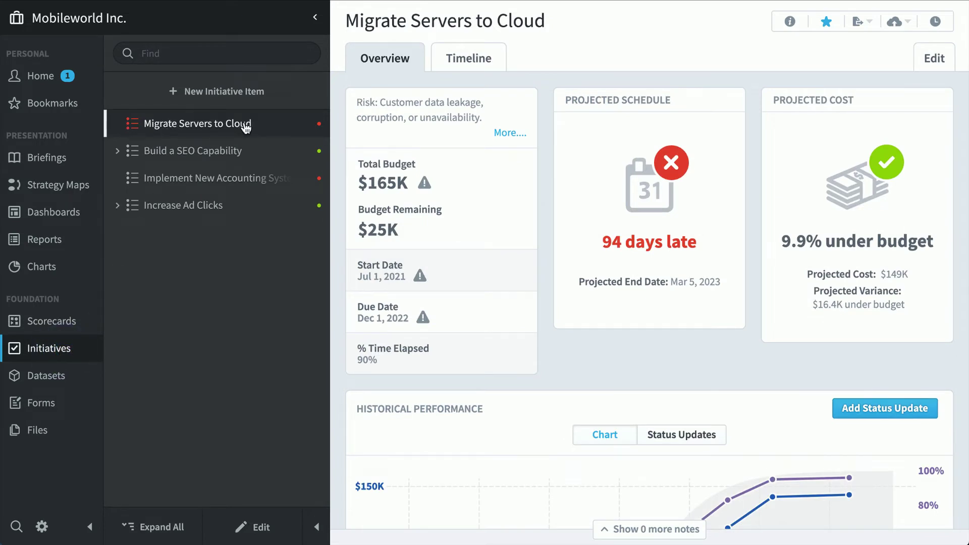
pyautogui.click(200, 157)
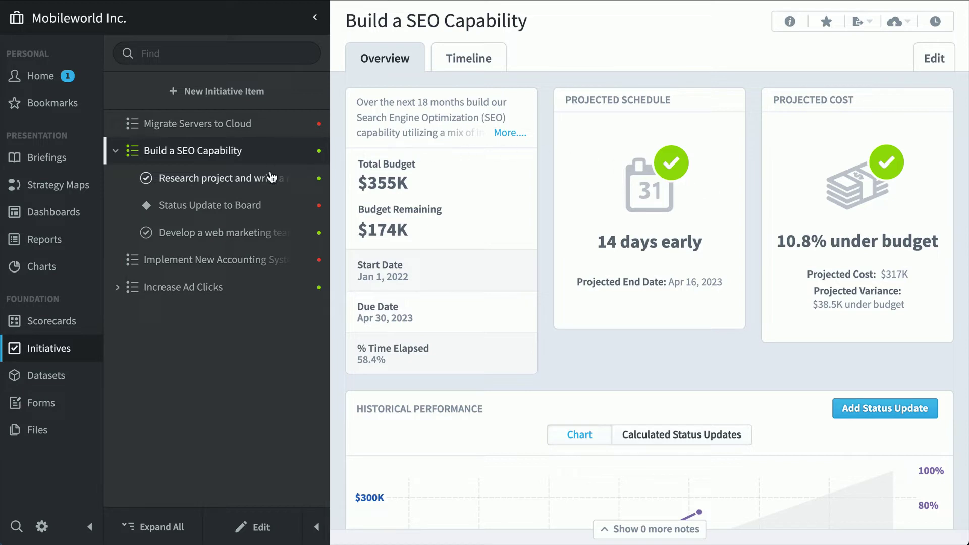
pyautogui.click(248, 204)
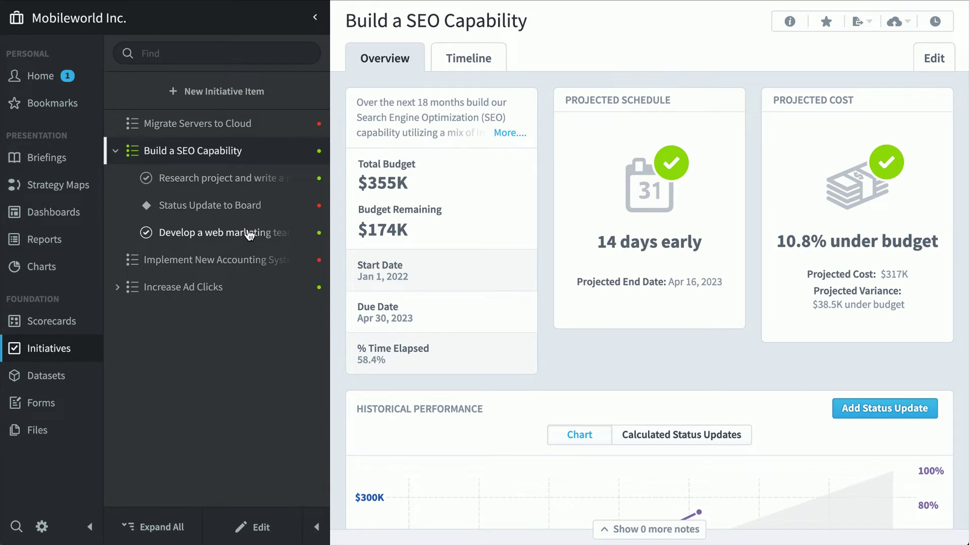
pyautogui.click(52, 376)
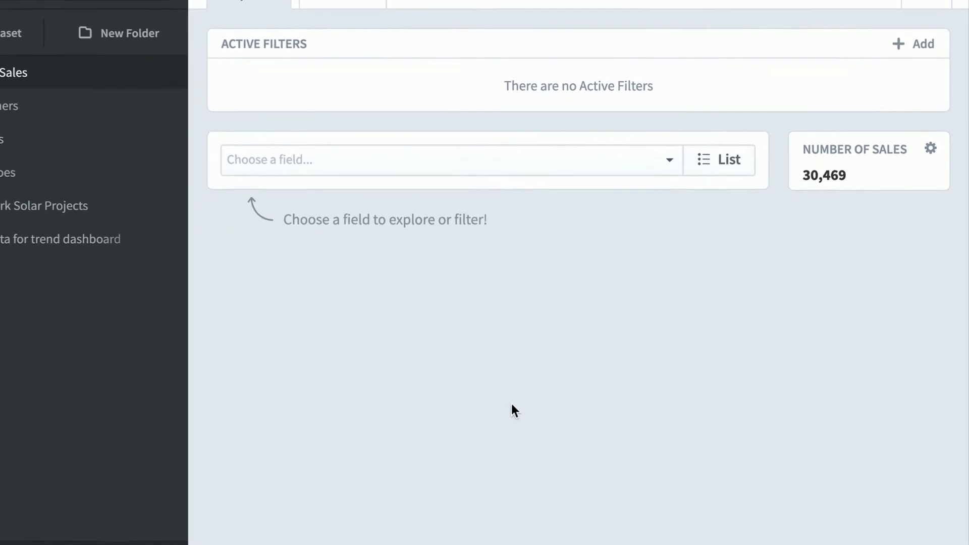
# - Break down Device Sales by Sale Country and then by Sales Employee
pyautogui.click(554, 159)
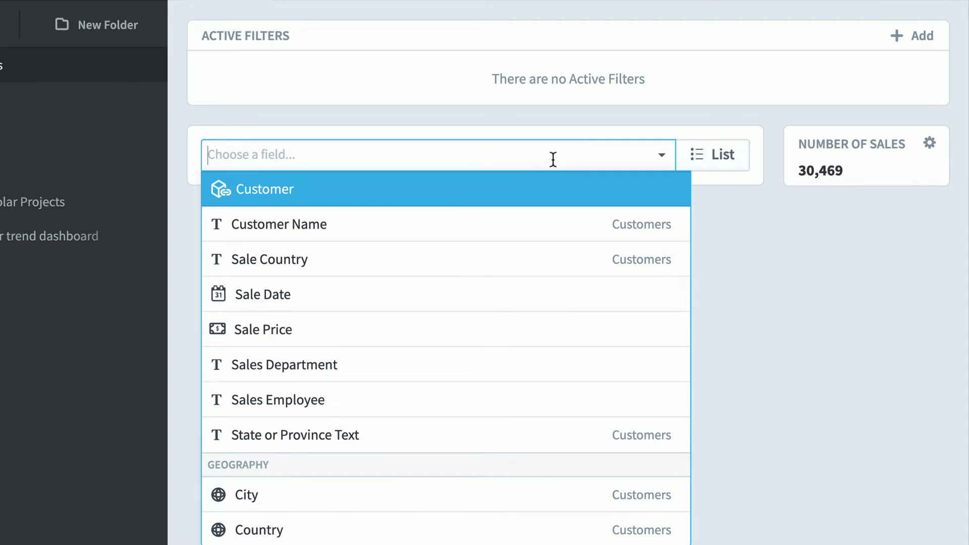
pyautogui.click(458, 271)
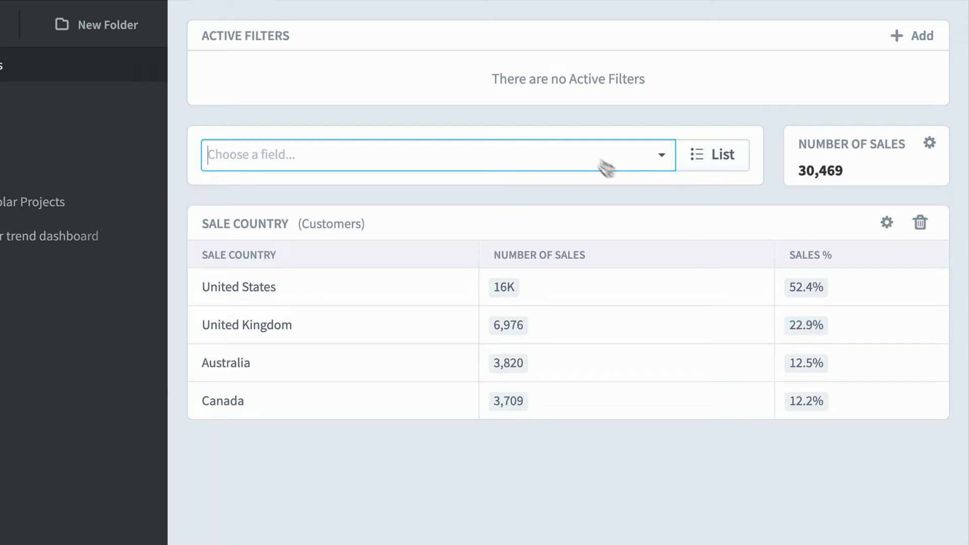
pyautogui.click(580, 154)
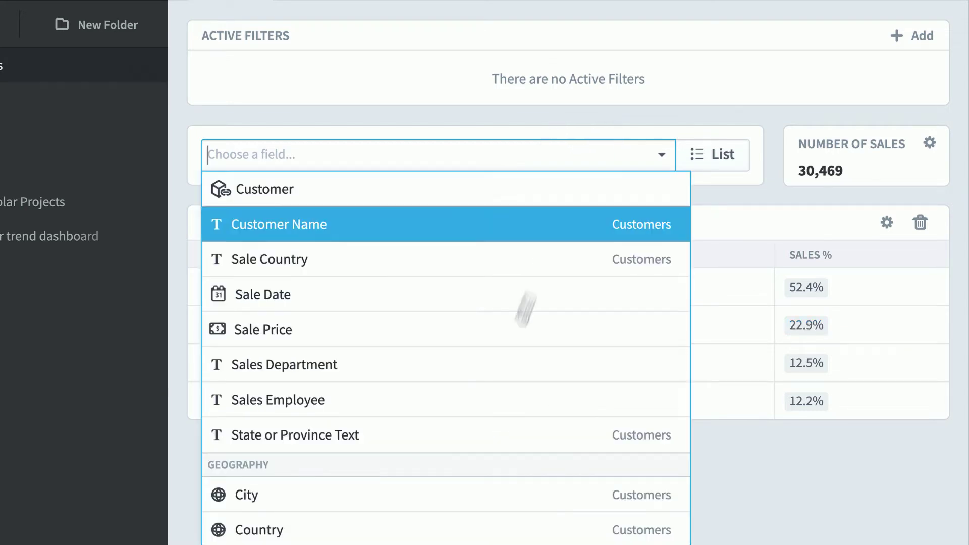
pyautogui.click(528, 396)
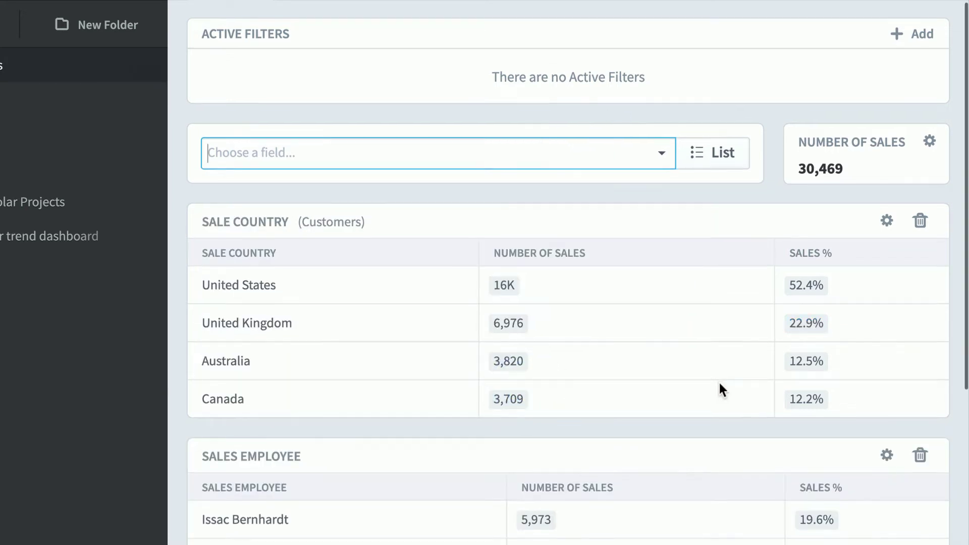
pyautogui.scroll(-4, 719, 389)
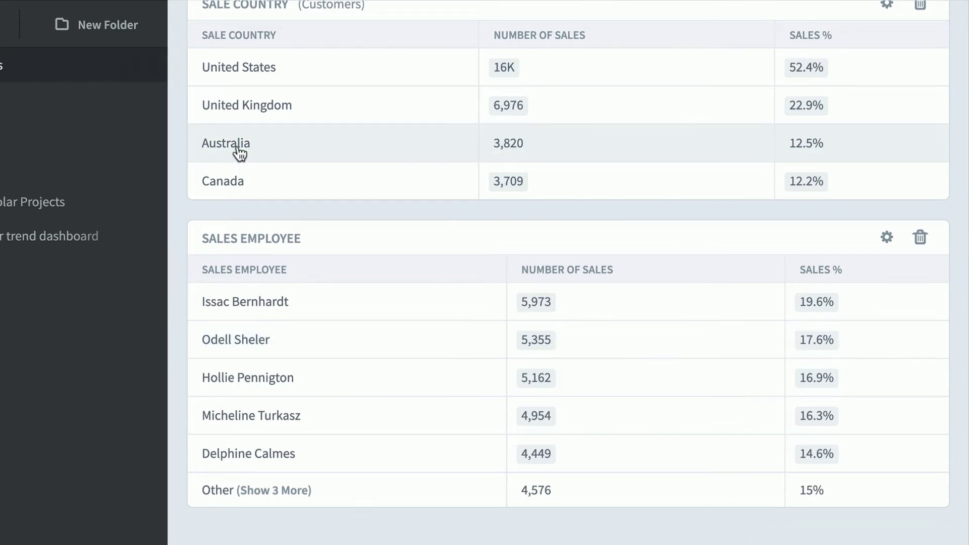
# - Filter sales to Australia, clear it, filter to one sales employee, then go to Forms
pyautogui.click(239, 149)
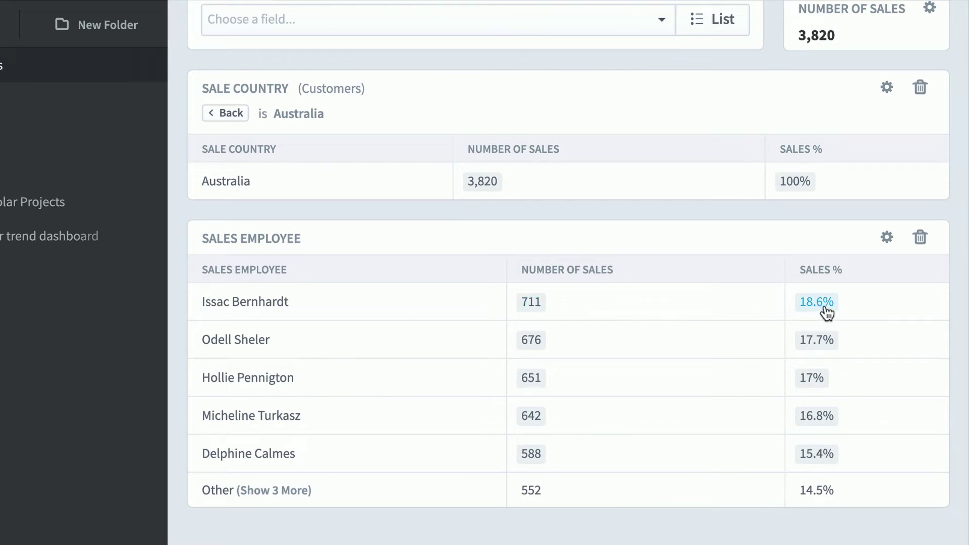
pyautogui.click(219, 114)
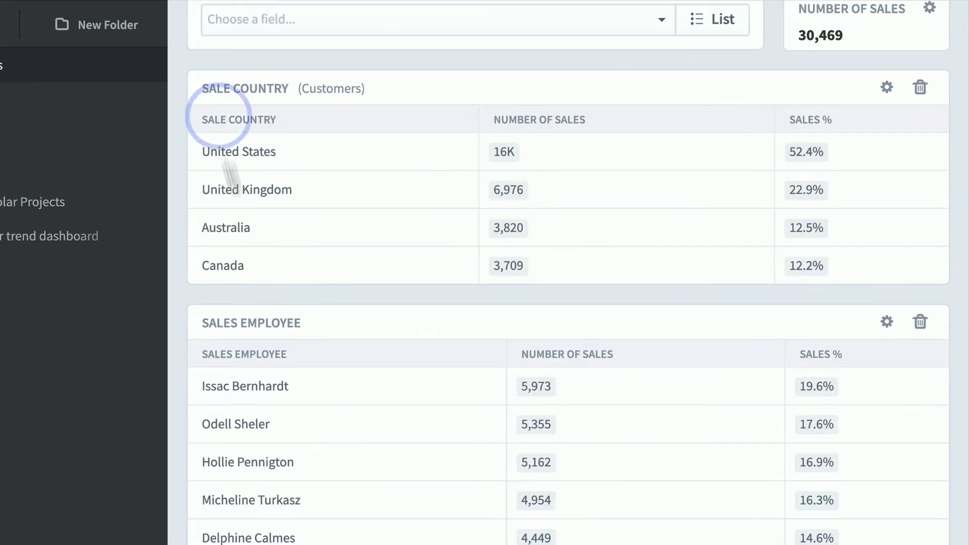
pyautogui.click(291, 472)
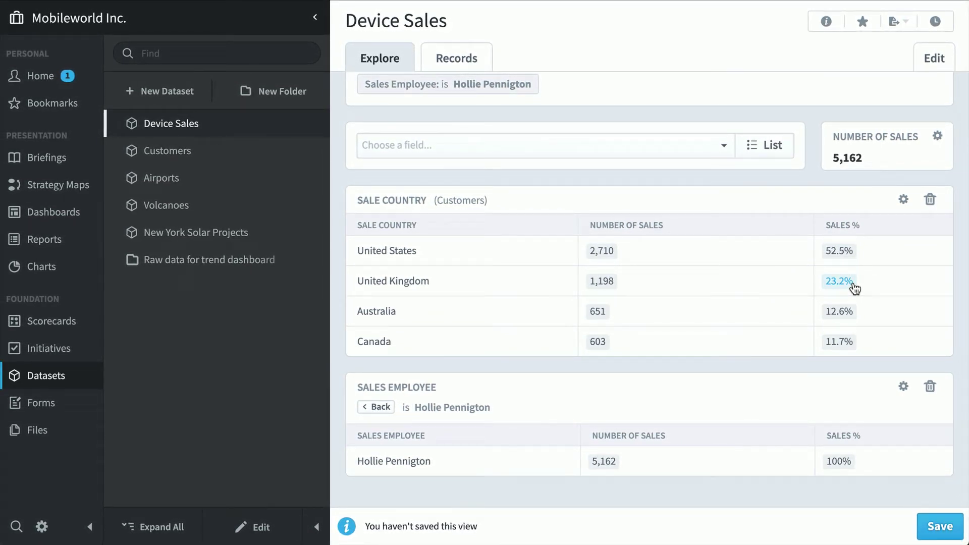
pyautogui.click(35, 409)
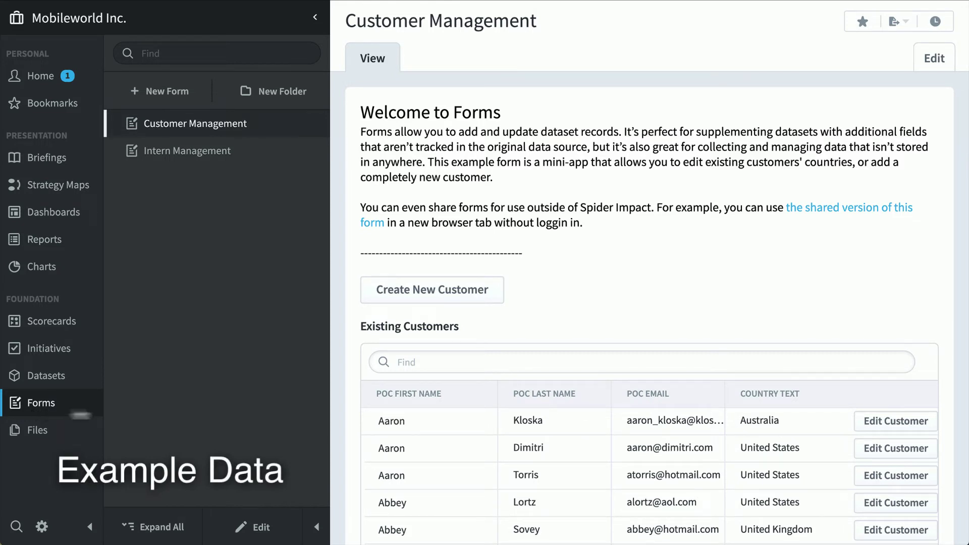
# - Search for the customer by name, change their country to Canada, save, and search again to verify
pyautogui.scroll(-2, 685, 335)
pyautogui.click(587, 264)
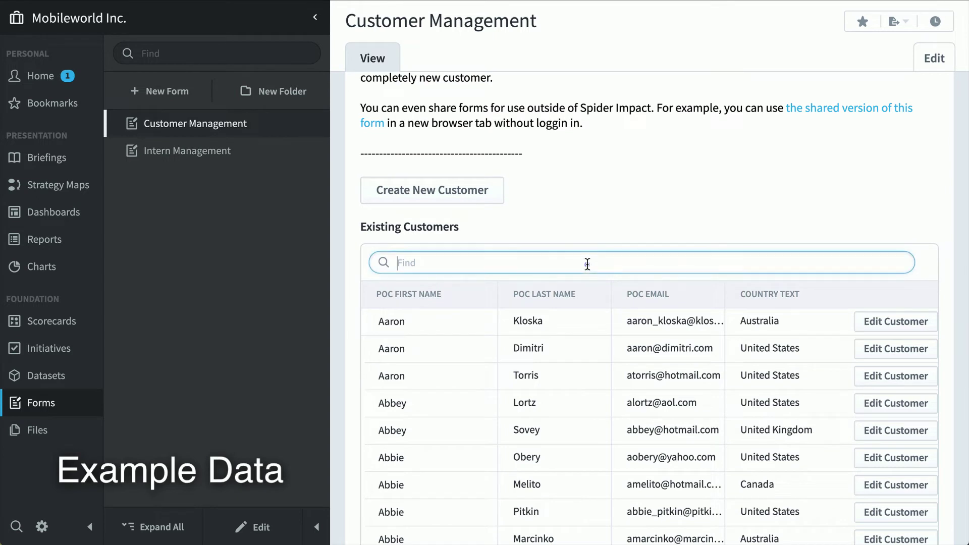
pyautogui.write('peter')
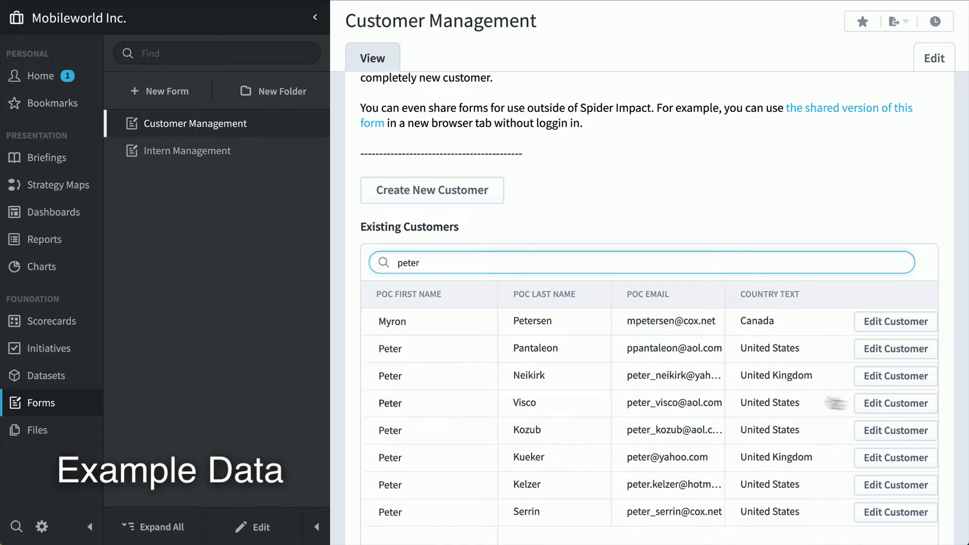
pyautogui.click(918, 404)
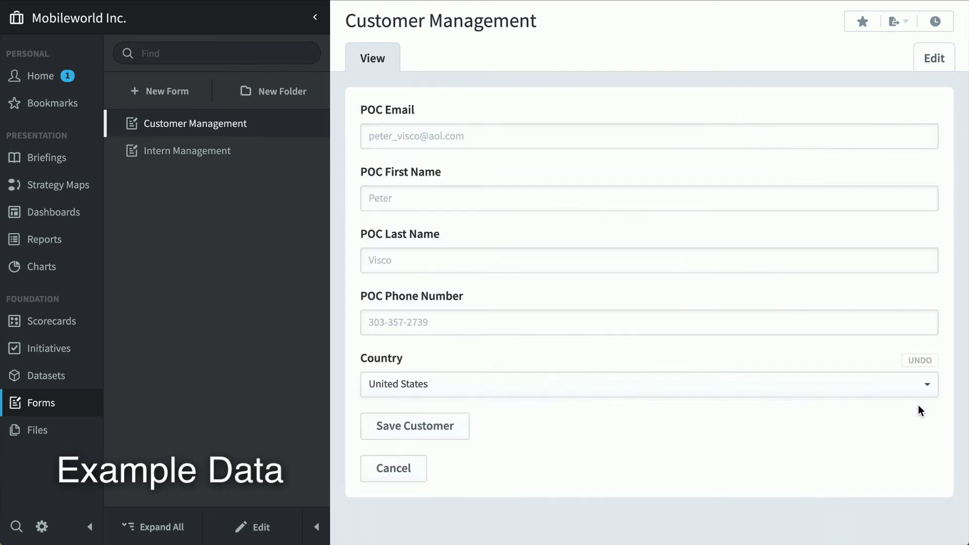
pyautogui.click(870, 382)
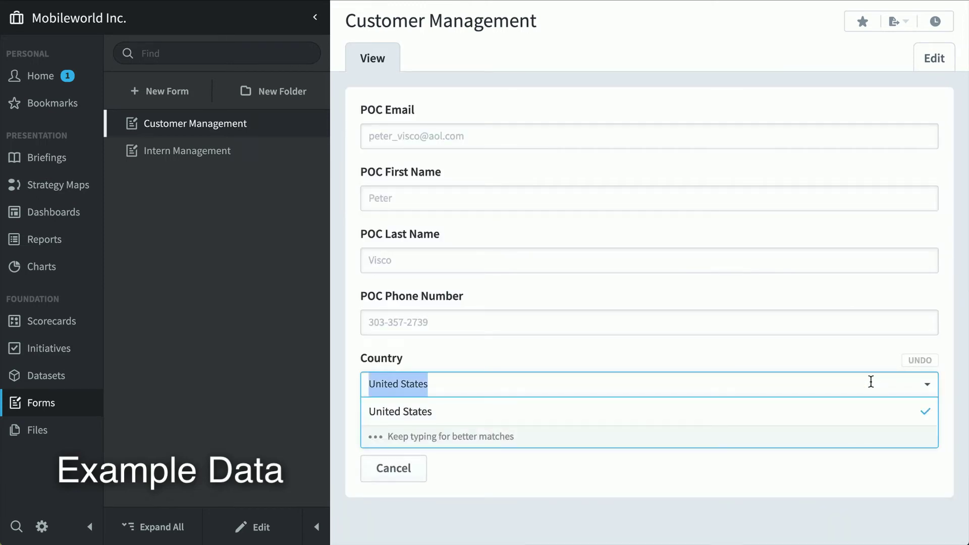
pyautogui.write('Ca')
pyautogui.click(855, 409)
pyautogui.click(392, 432)
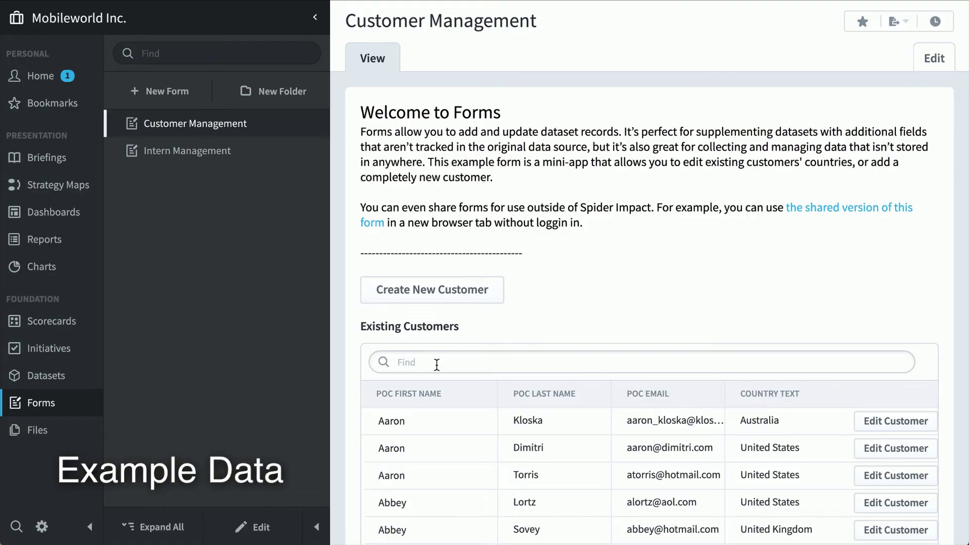
pyautogui.click(437, 364)
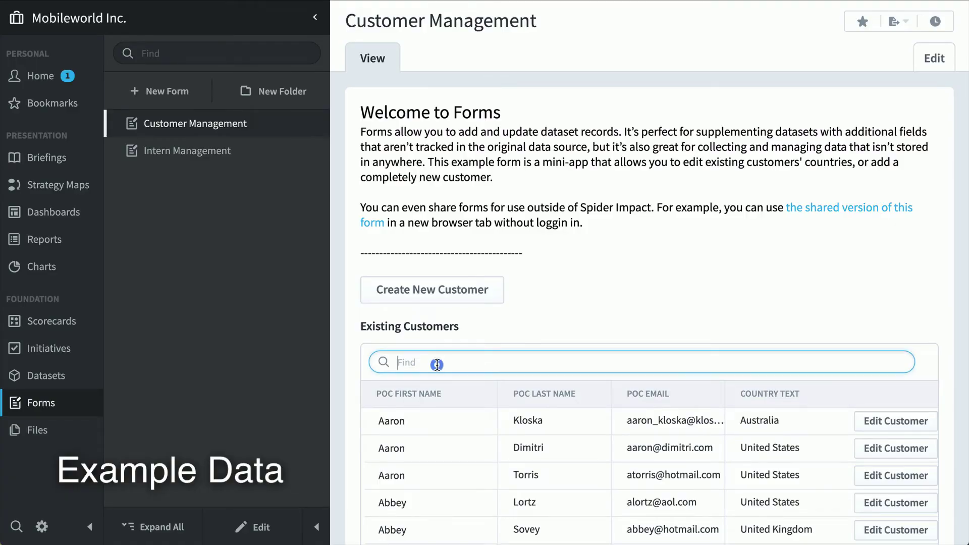
pyautogui.write('peter')
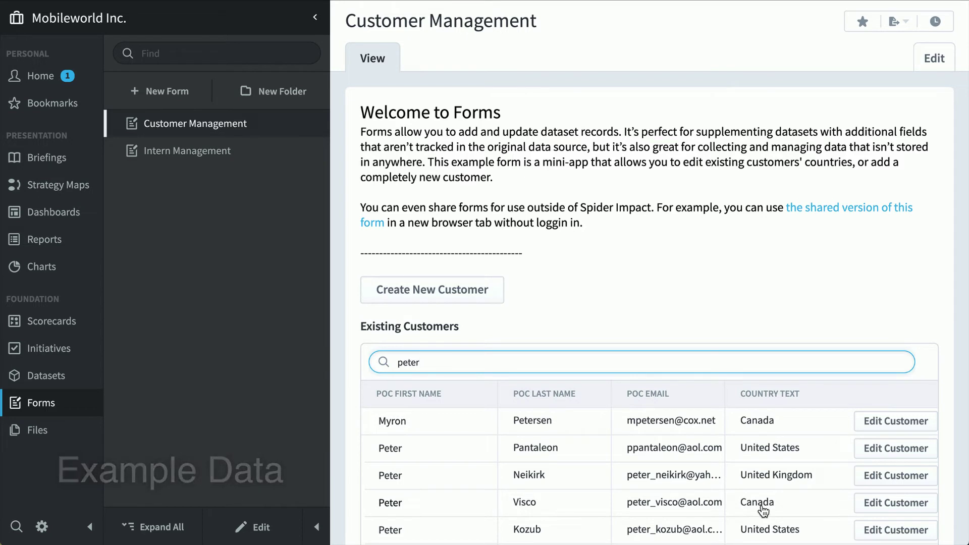
# - Open the Intern Management form and show its Send To sharing options
pyautogui.click(241, 153)
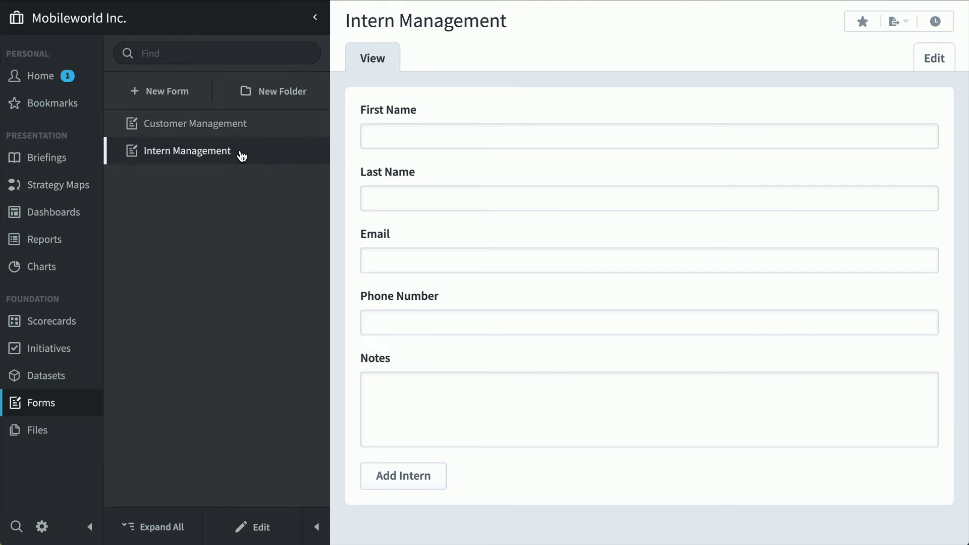
pyautogui.click(894, 24)
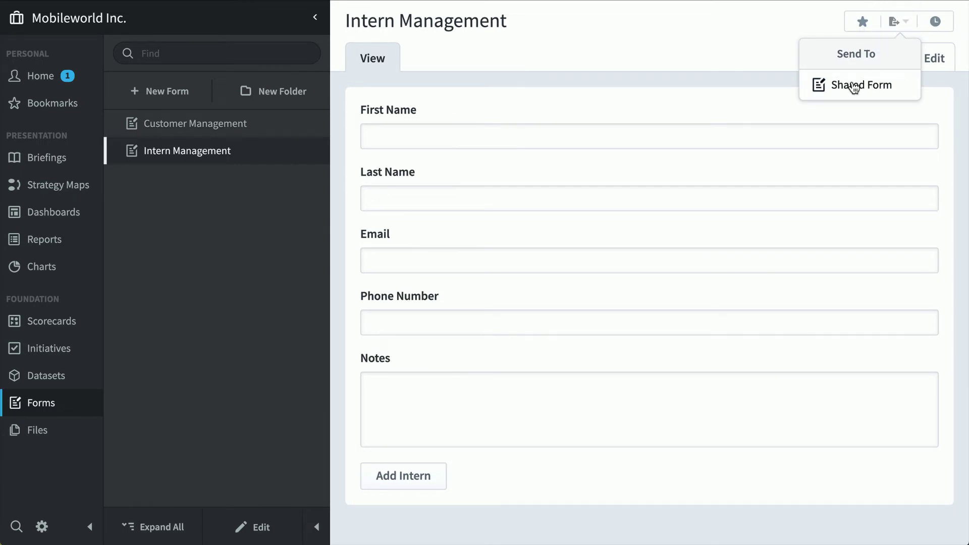
# - Preview the Strategy Map with Bubbles and Strat Map Background Example files, then return to strategy maps
pyautogui.click(49, 431)
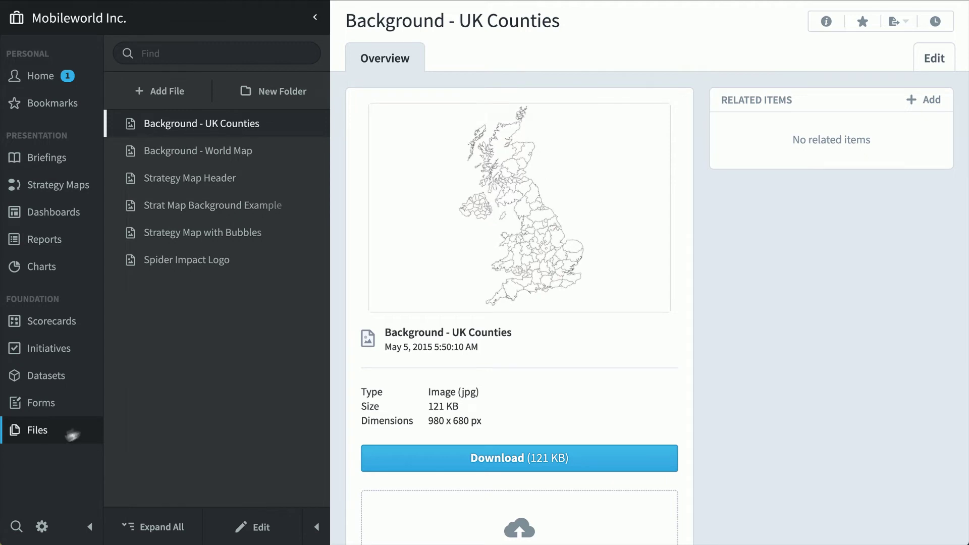
pyautogui.click(220, 238)
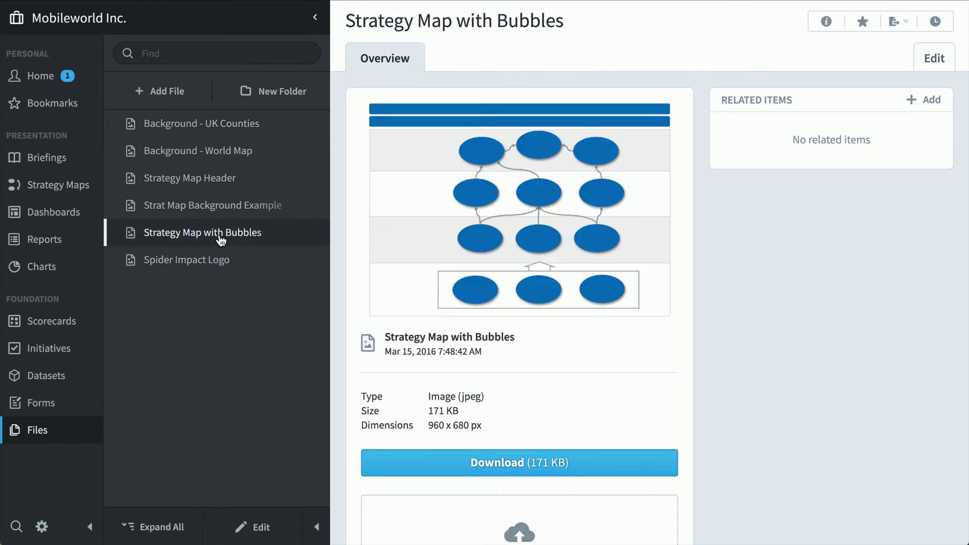
pyautogui.click(219, 215)
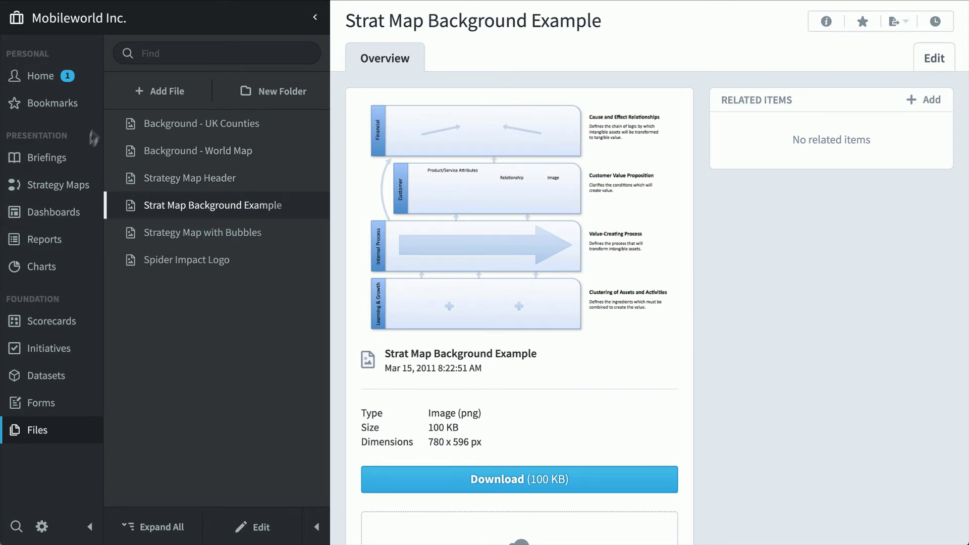
pyautogui.click(71, 189)
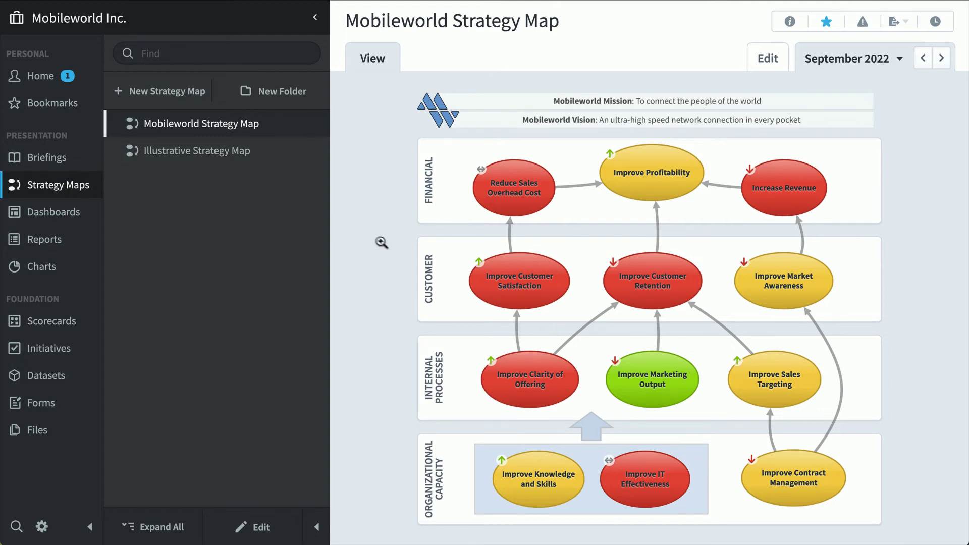
# - Open the Increase Revenue objective's scorecard, then the Business Process Management Scores dashboard
pyautogui.click(790, 194)
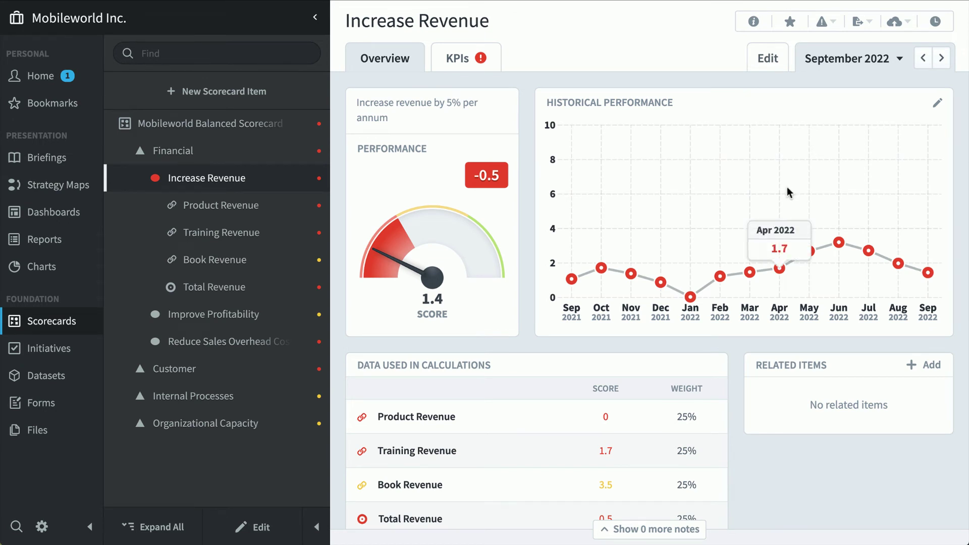
pyautogui.click(58, 216)
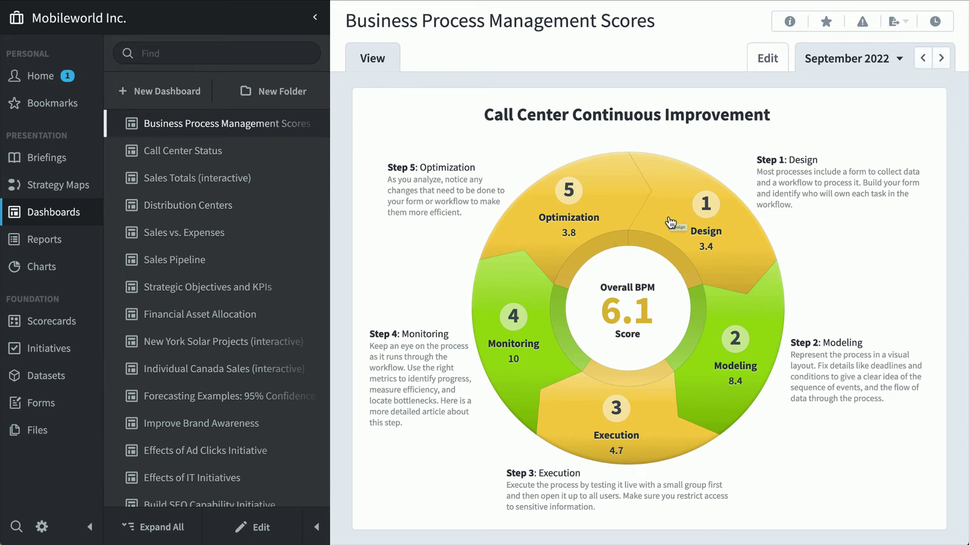
# - View the Call Center Status dashboard, then open the Downward Trending Measures report
pyautogui.click(258, 158)
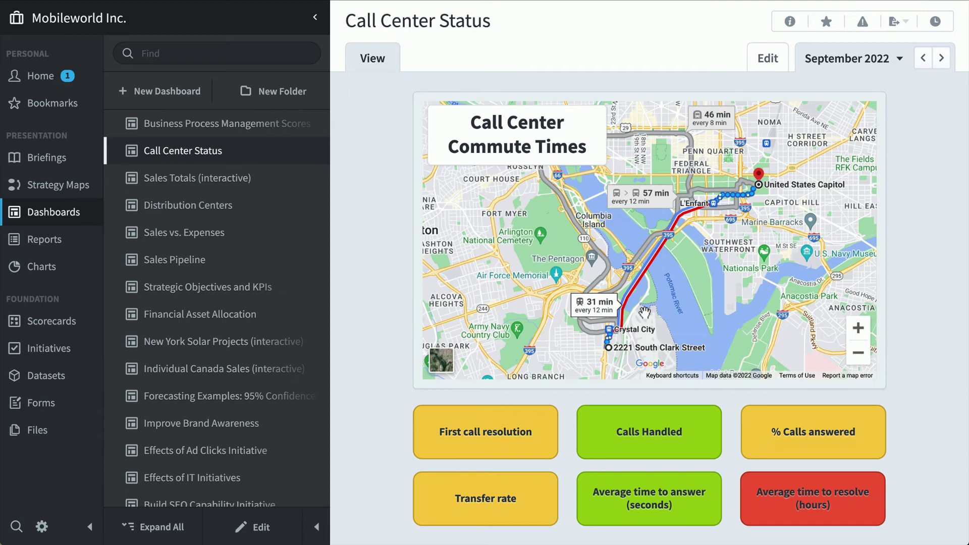
pyautogui.click(41, 240)
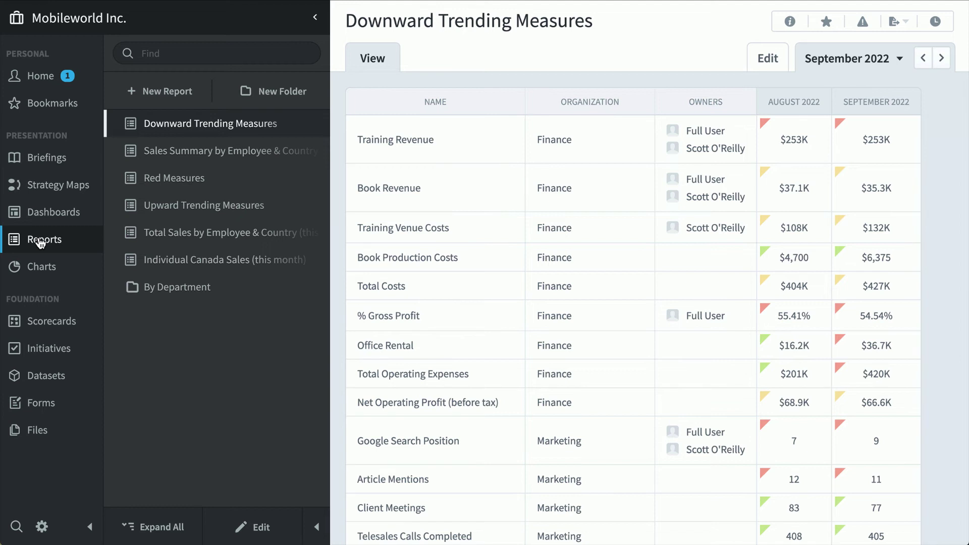
# - Read through the Sales Summary by Employee & Country report to its last tables, then go to Charts
pyautogui.click(228, 152)
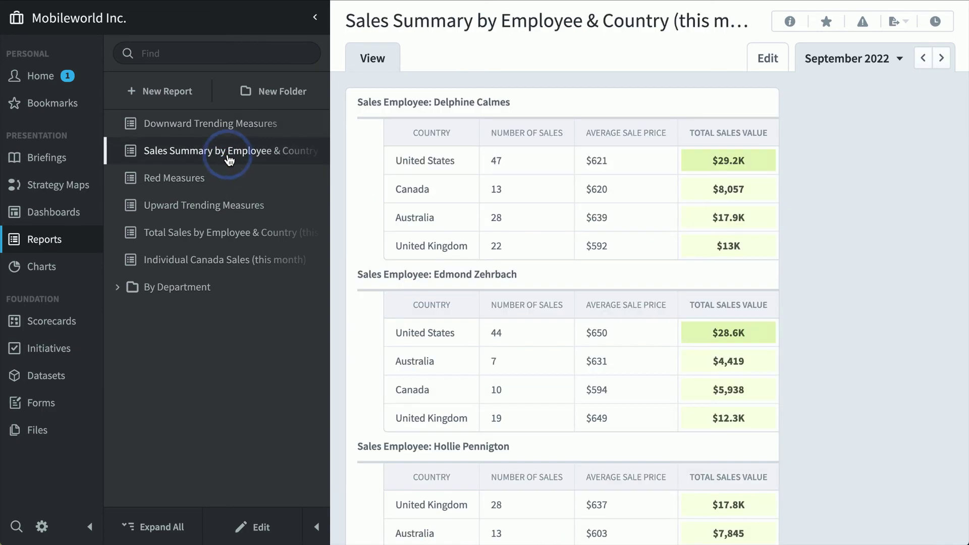
pyautogui.scroll(-3, 894, 242)
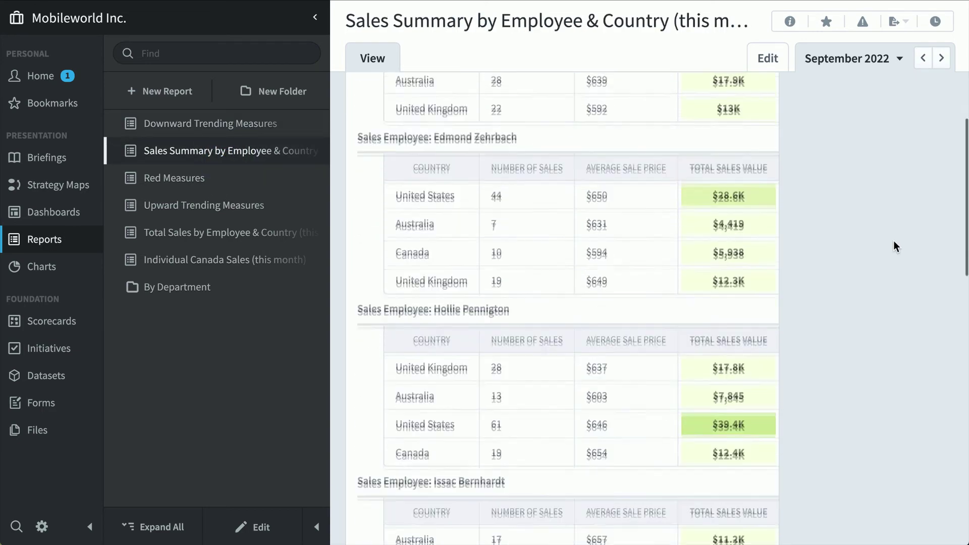
pyautogui.scroll(-10, 893, 241)
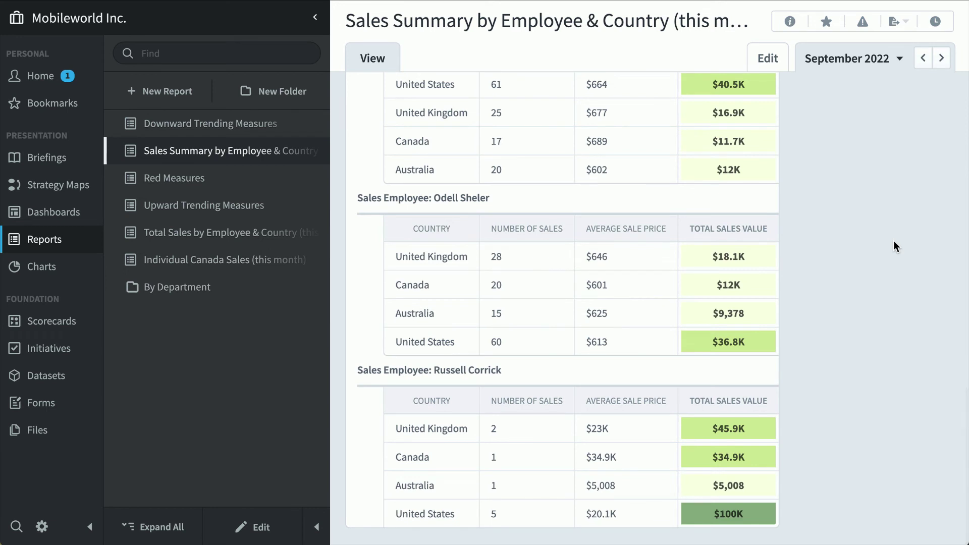
pyautogui.moveTo(735, 527)
pyautogui.click(44, 263)
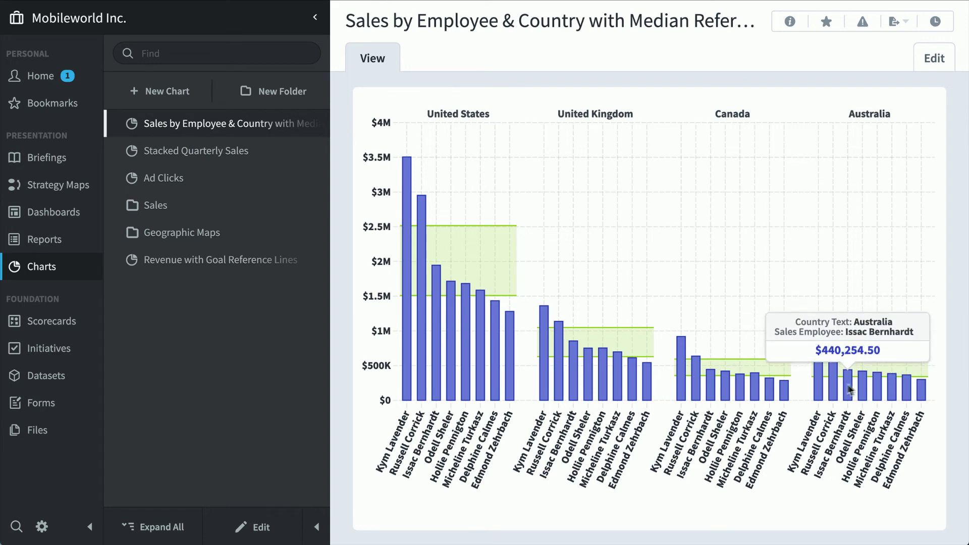
# - Display the Stacked Quarterly Sales chart with sales stacked by year, 2017 to 2022
pyautogui.click(232, 151)
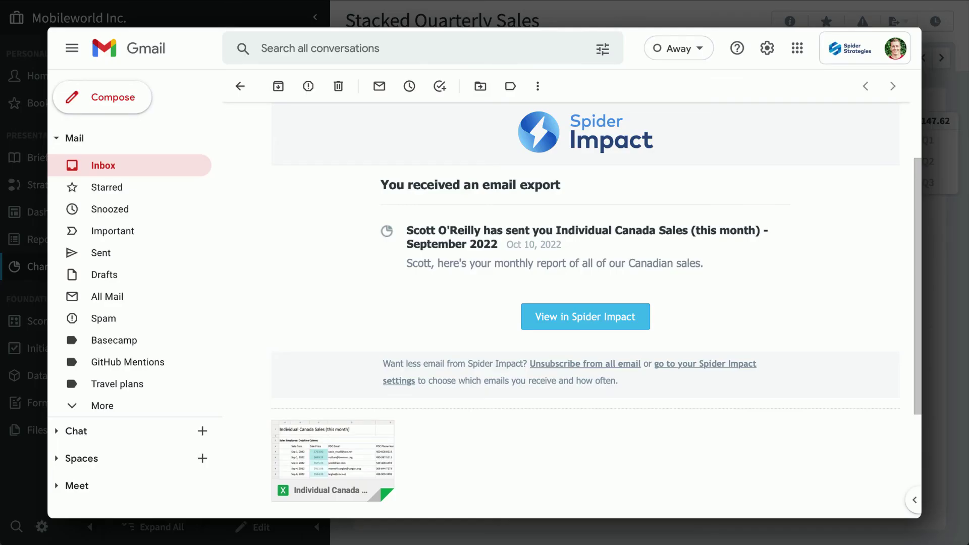
# - Preview the attached Individual Canada Sales spreadsheet in Gmail
pyautogui.click(335, 454)
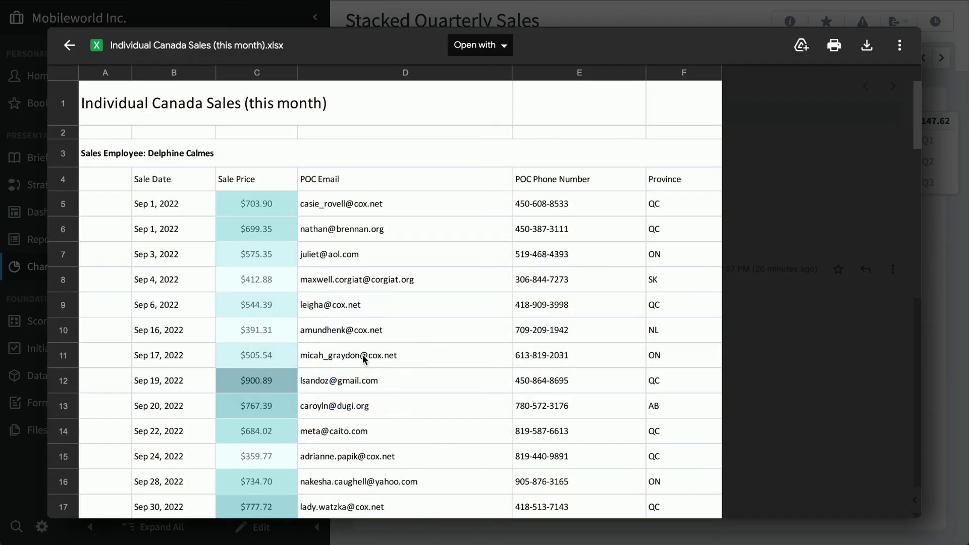
pyautogui.scroll(-2, 362, 354)
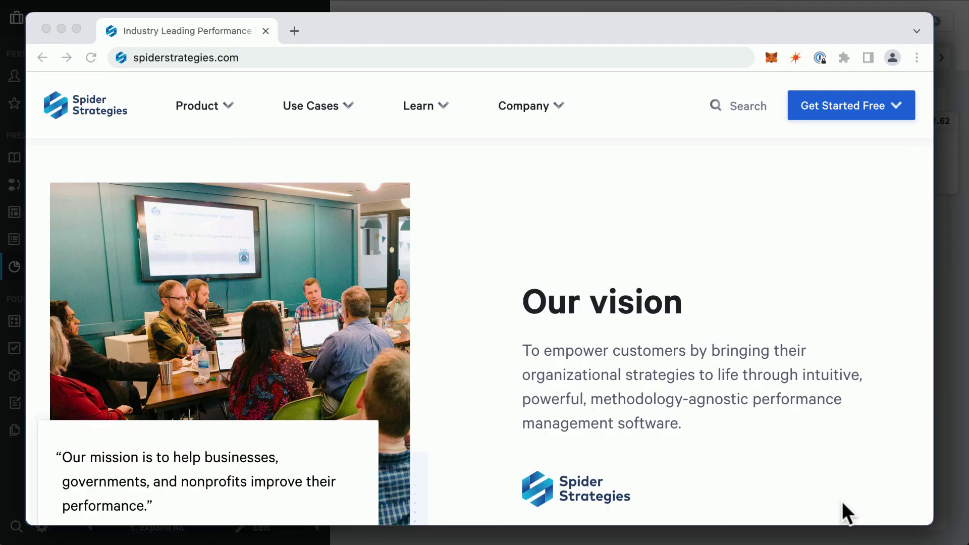
pyautogui.scroll(-5, 840, 499)
pyautogui.scroll(-7, 836, 495)
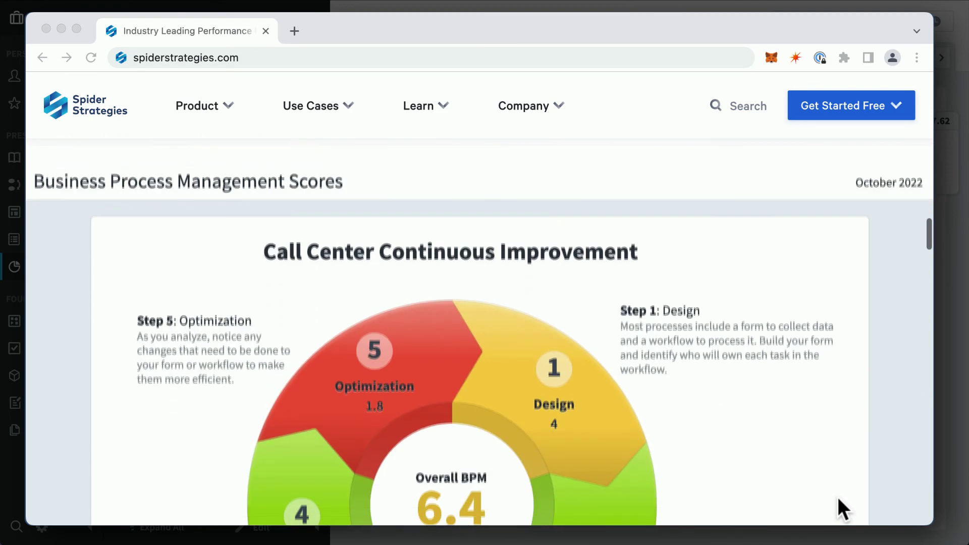
pyautogui.scroll(-1, 836, 495)
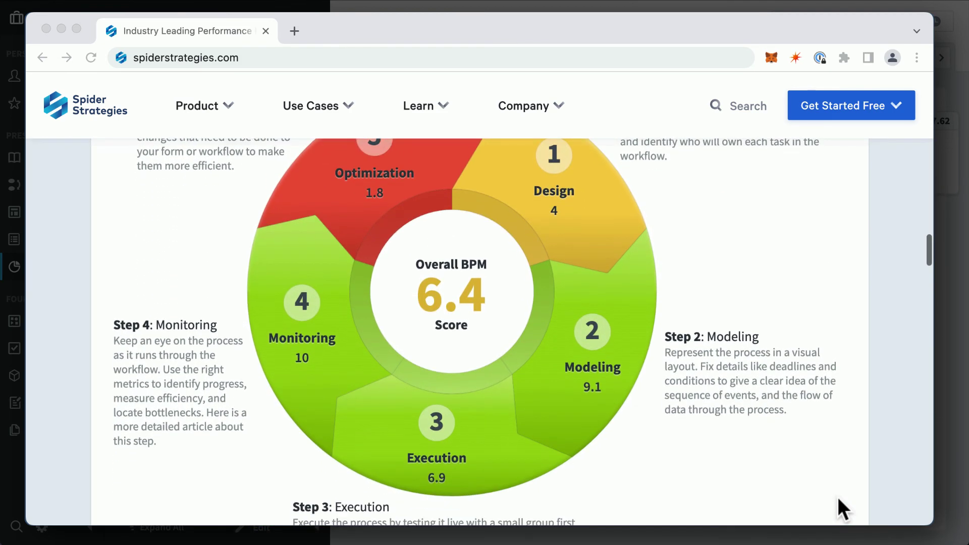
# - Fill the Intern Management form with the intern's first name, last name, email and phone number
pyautogui.click(308, 168)
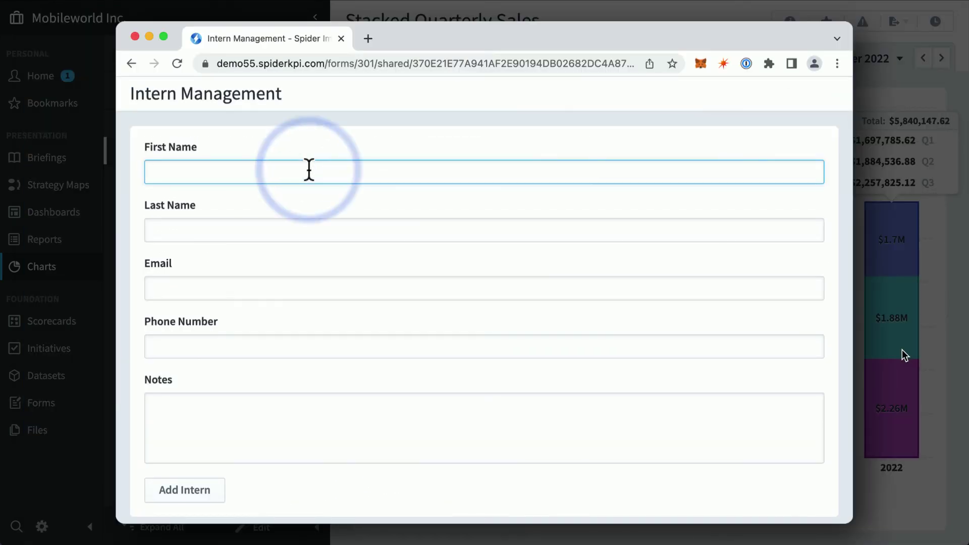
pyautogui.press('Tab')
pyautogui.press('Tab')
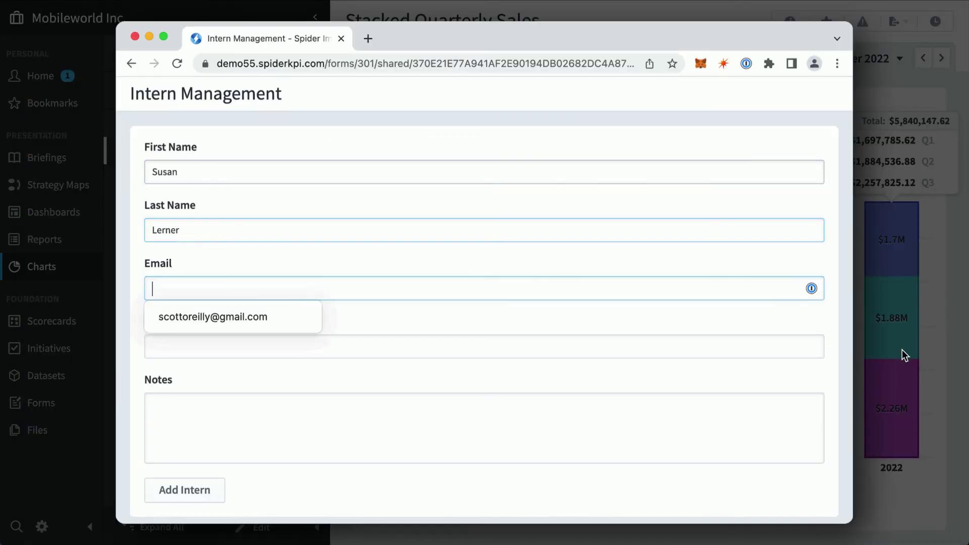
pyautogui.press('Tab')
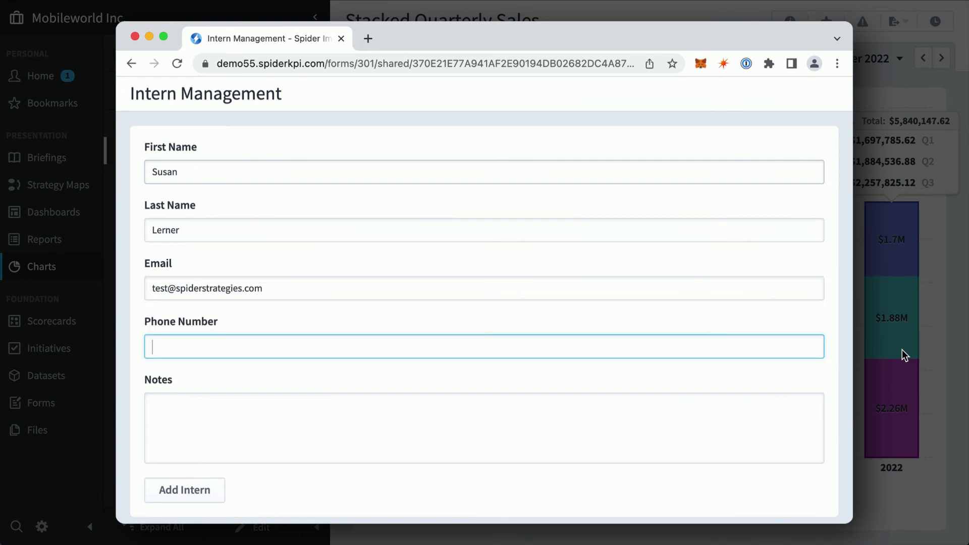
pyautogui.write('555-555-5555')
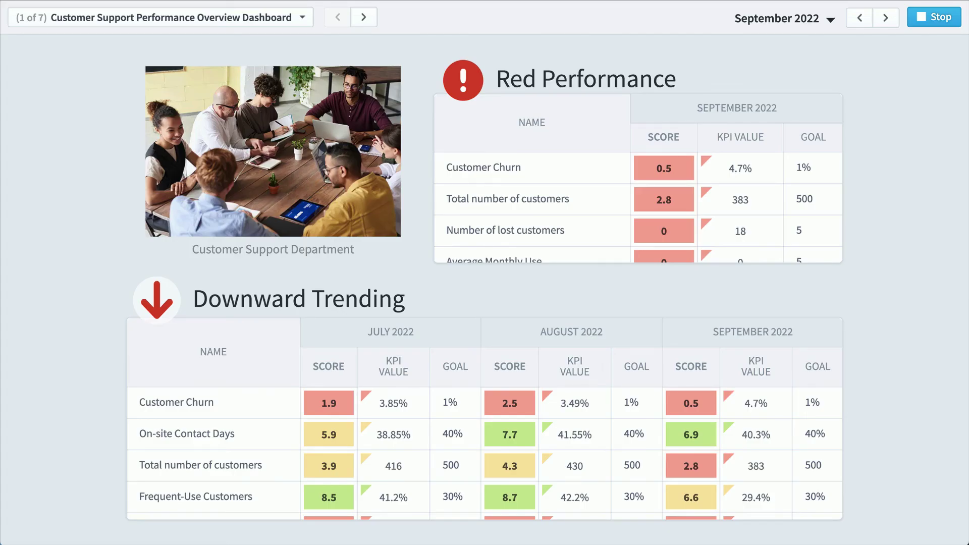
# - Advance the briefing, drill the distribution map into Africa and Nigeria, then open the Cash gauge's scorecard
pyautogui.click(364, 18)
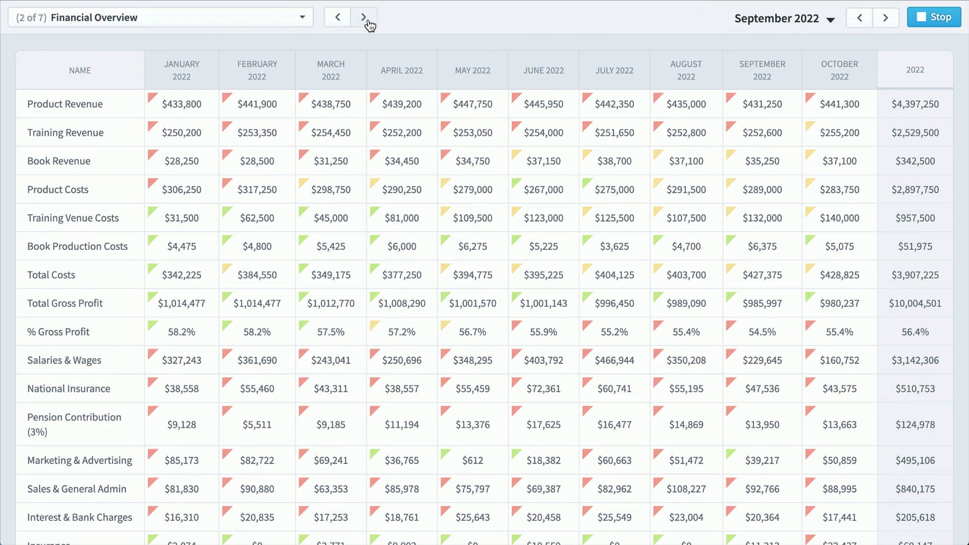
pyautogui.click(364, 18)
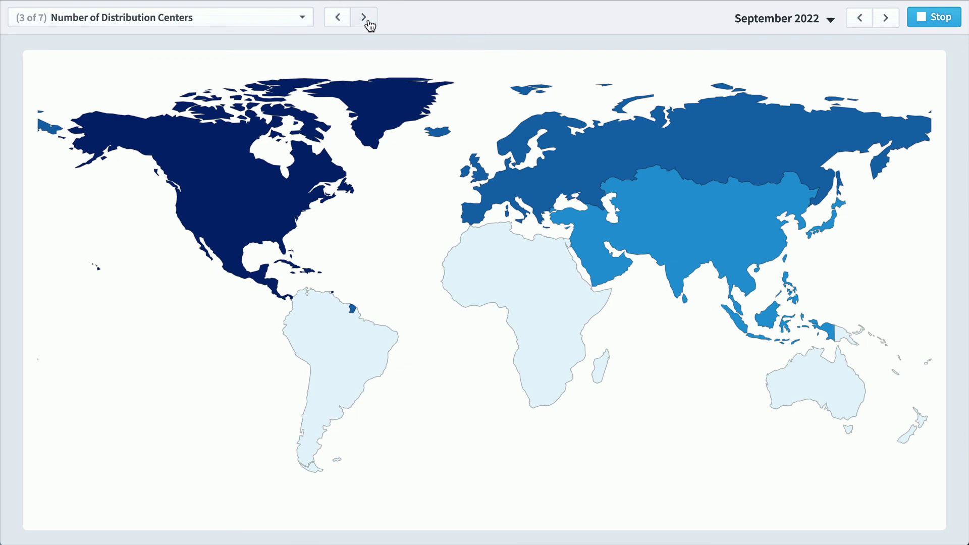
pyautogui.click(491, 267)
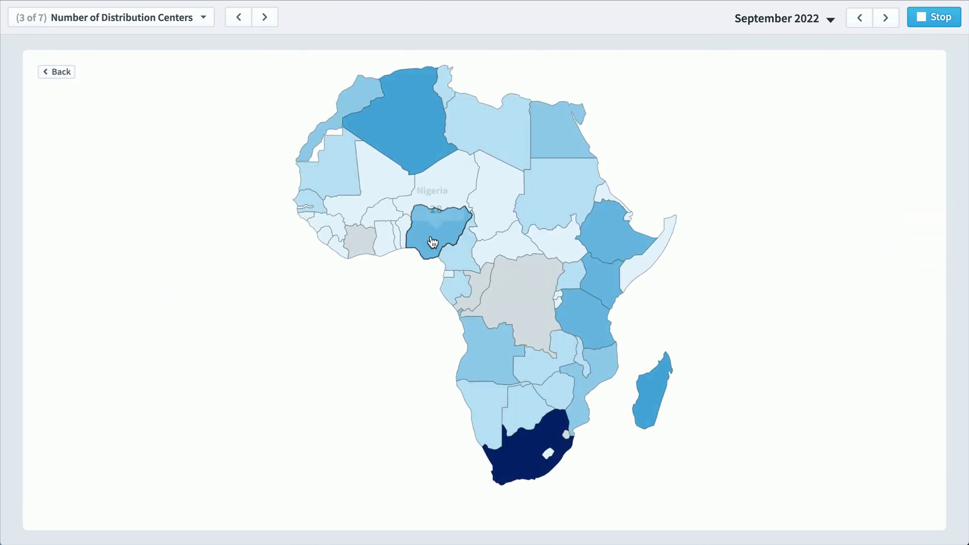
pyautogui.click(430, 236)
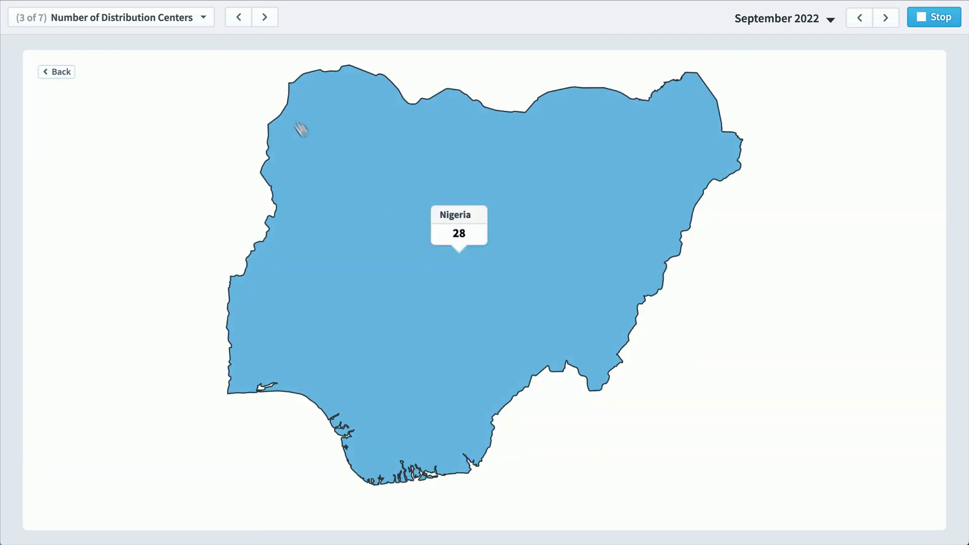
pyautogui.click(265, 18)
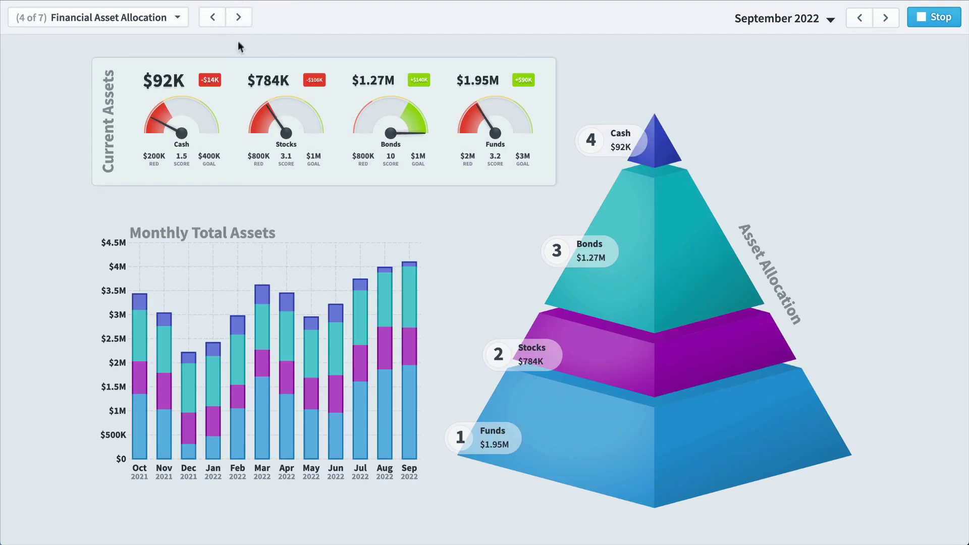
pyautogui.click(174, 107)
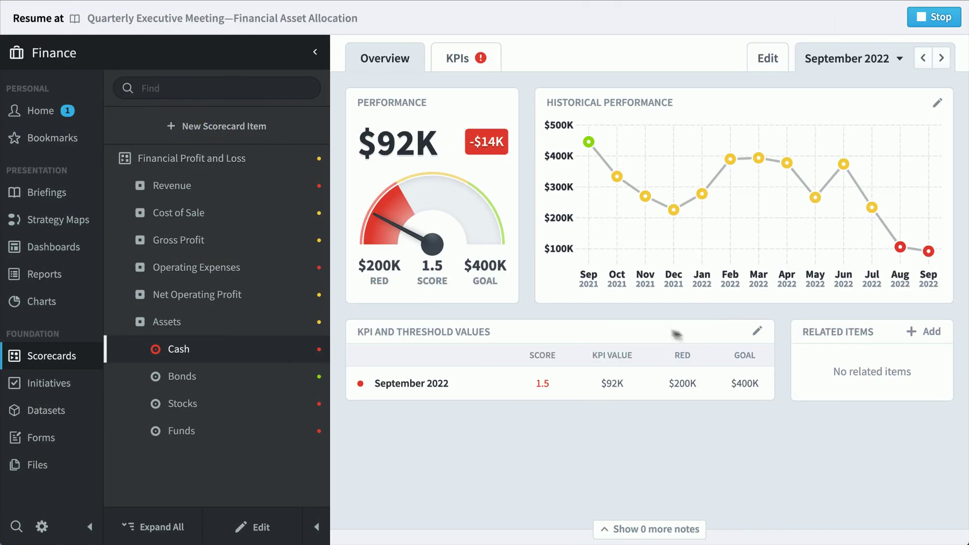
# - Switch the Finance scorecard from Cash to the Bonds KPI ($1.27M, score 10)
pyautogui.moveTo(921, 251)
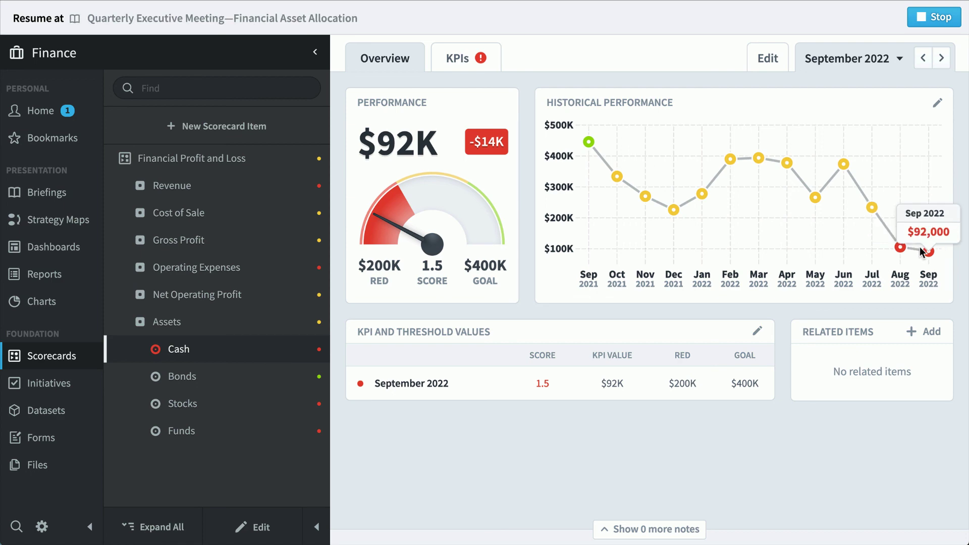
pyautogui.click(248, 378)
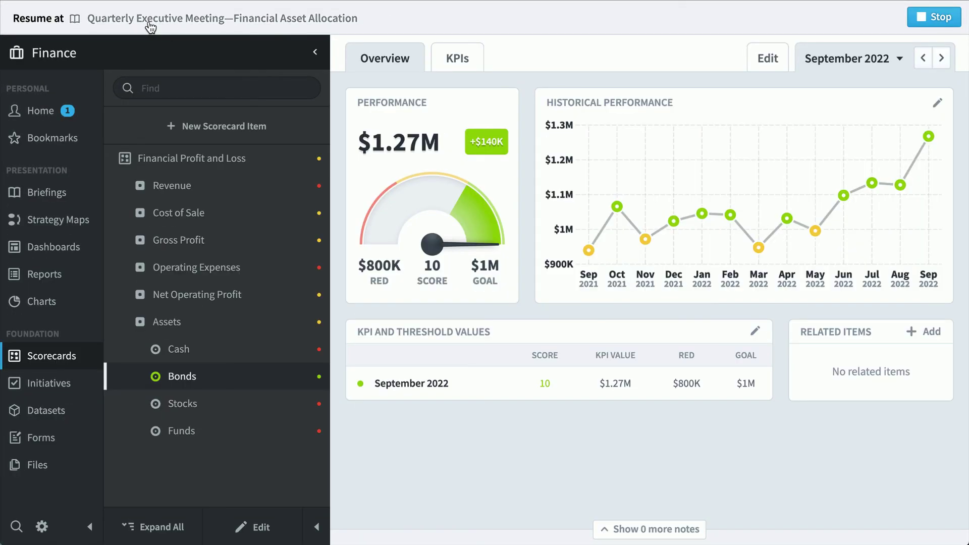
# - Return to the Quarterly Executive Meeting briefing and resume it full screen at slide 4
pyautogui.click(345, 53)
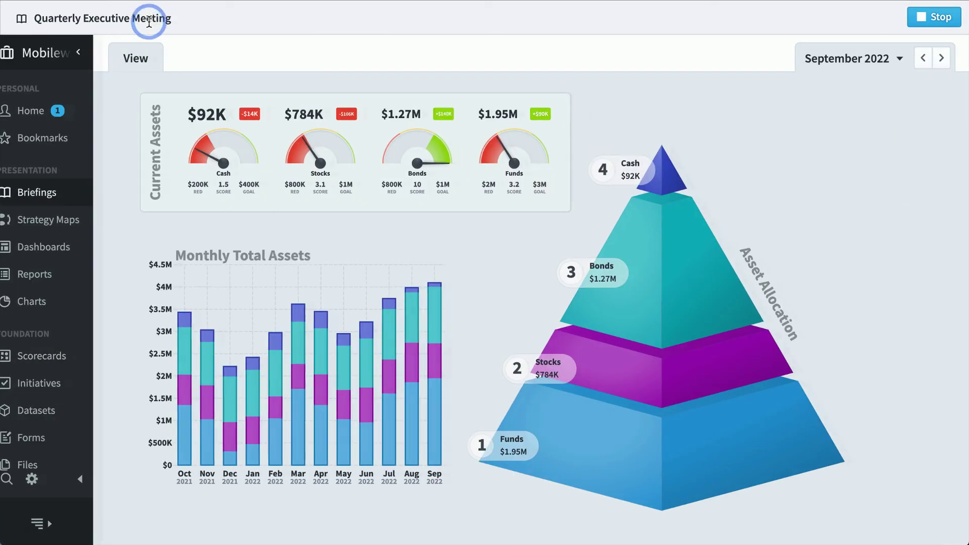
pyautogui.click(149, 21)
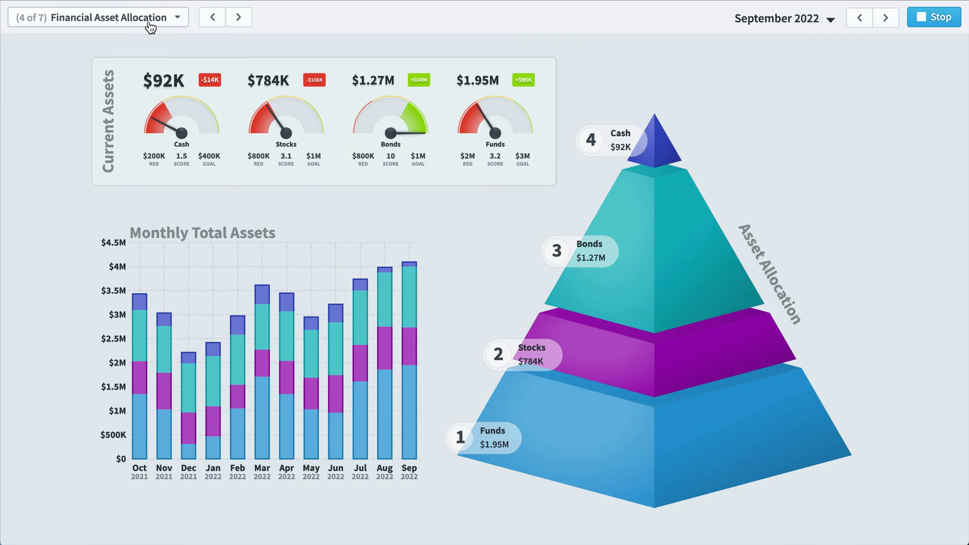